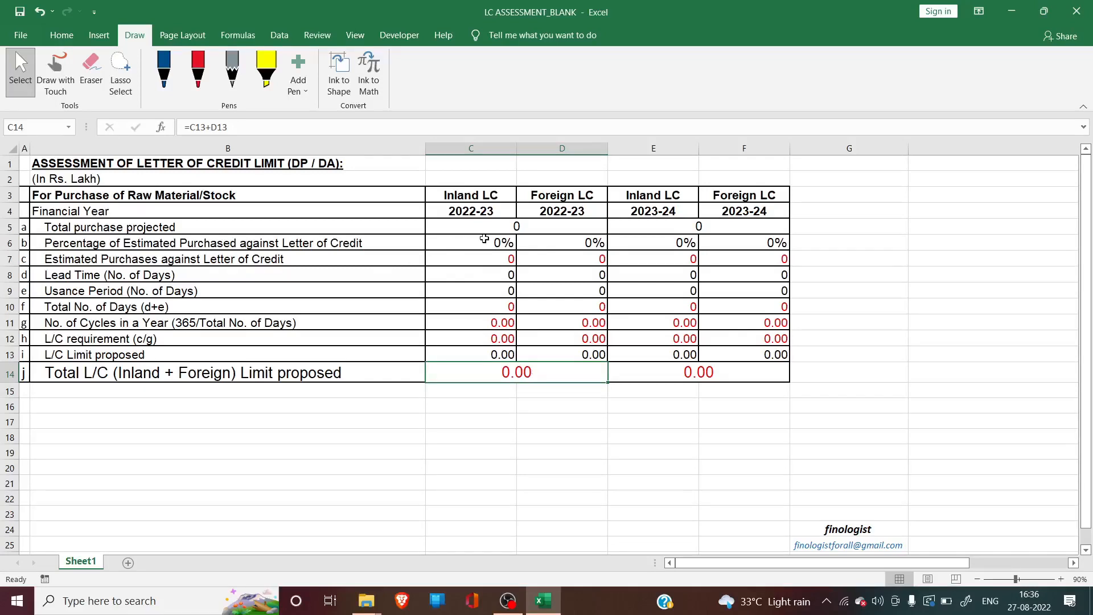
{"action": "left_click", "coordinate": [512, 227]}
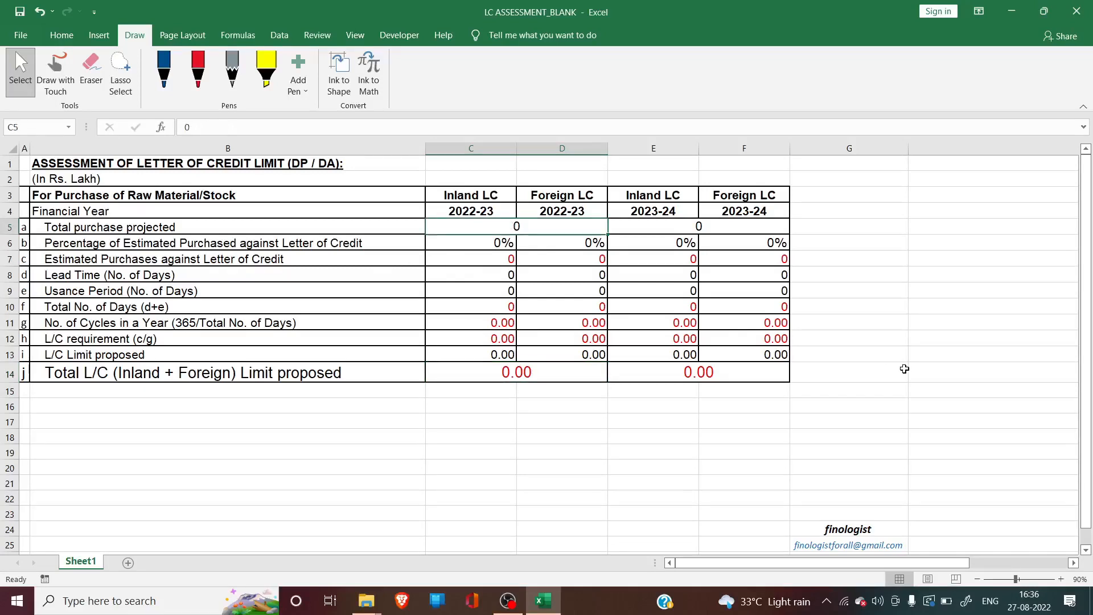
{"action": "left_click", "coordinate": [295, 193]}
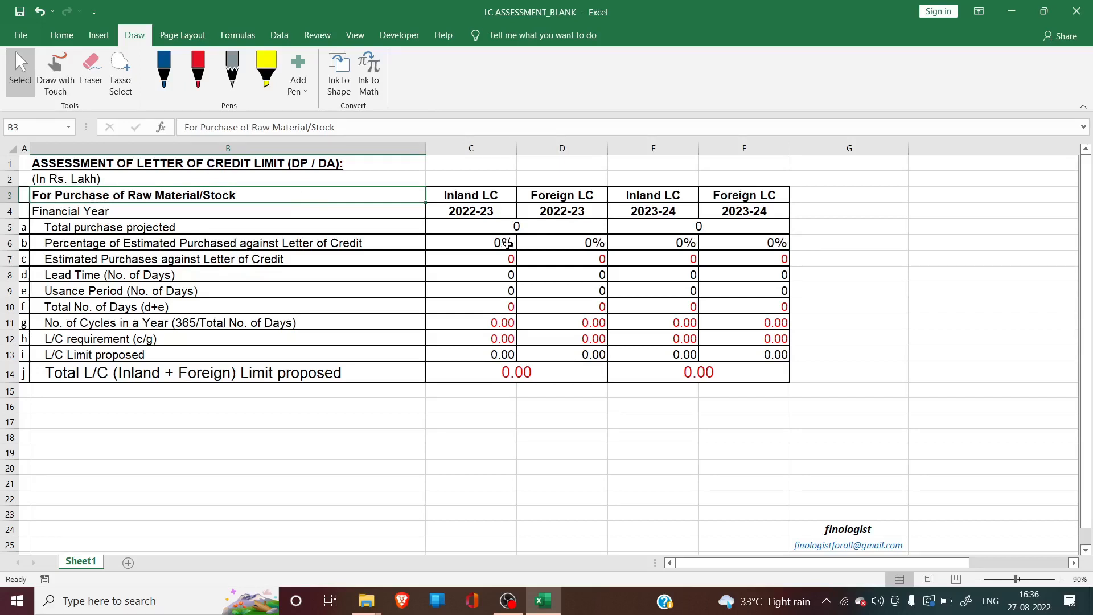
{"action": "left_click", "coordinate": [531, 228]}
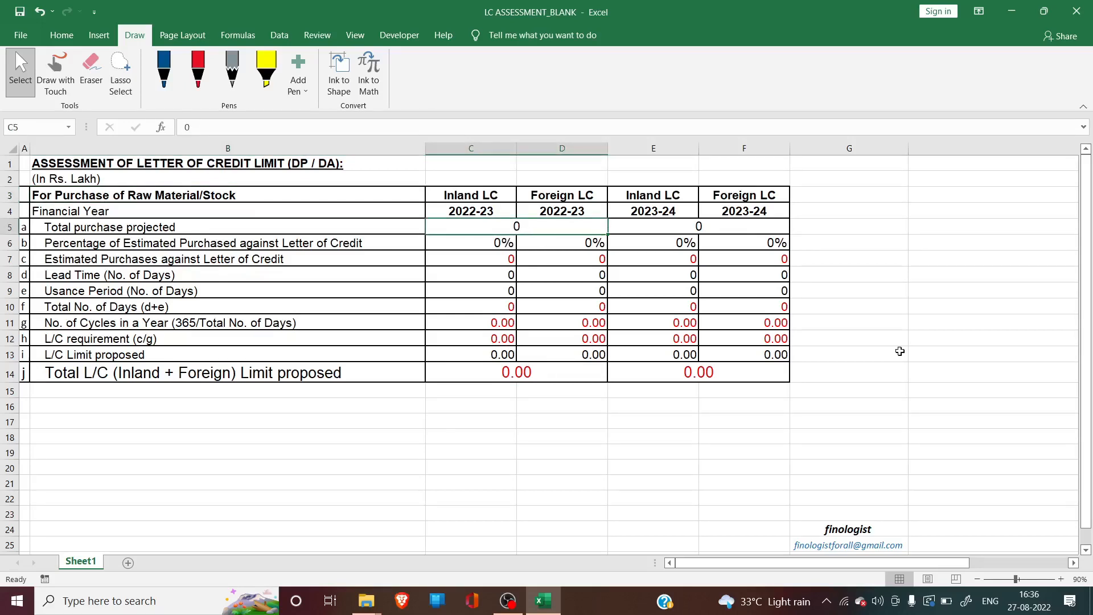
{"action": "key", "text": "Left"}
{"action": "key", "text": "Right"}
{"action": "key", "text": "Down"}
{"action": "key", "text": "Up"}
{"action": "key", "text": "Right"}
{"action": "key", "text": "Right"}
{"action": "key", "text": "Right"}
{"action": "key", "text": "Right"}
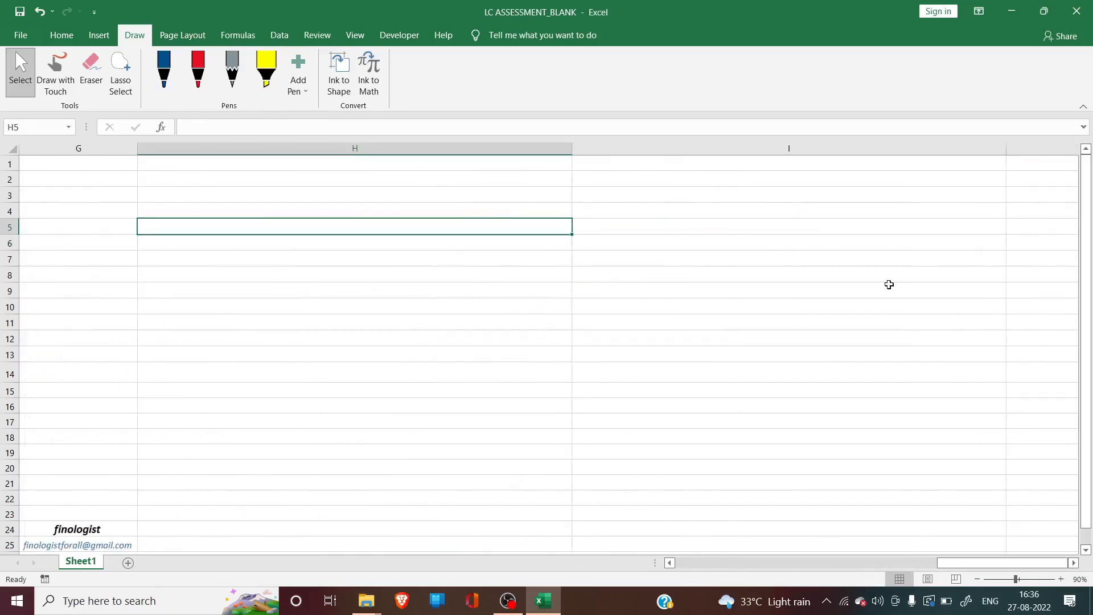
{"action": "key", "text": "Home"}
{"action": "key", "text": "Up"}
{"action": "key", "text": "Down"}
{"action": "key", "text": "Right"}
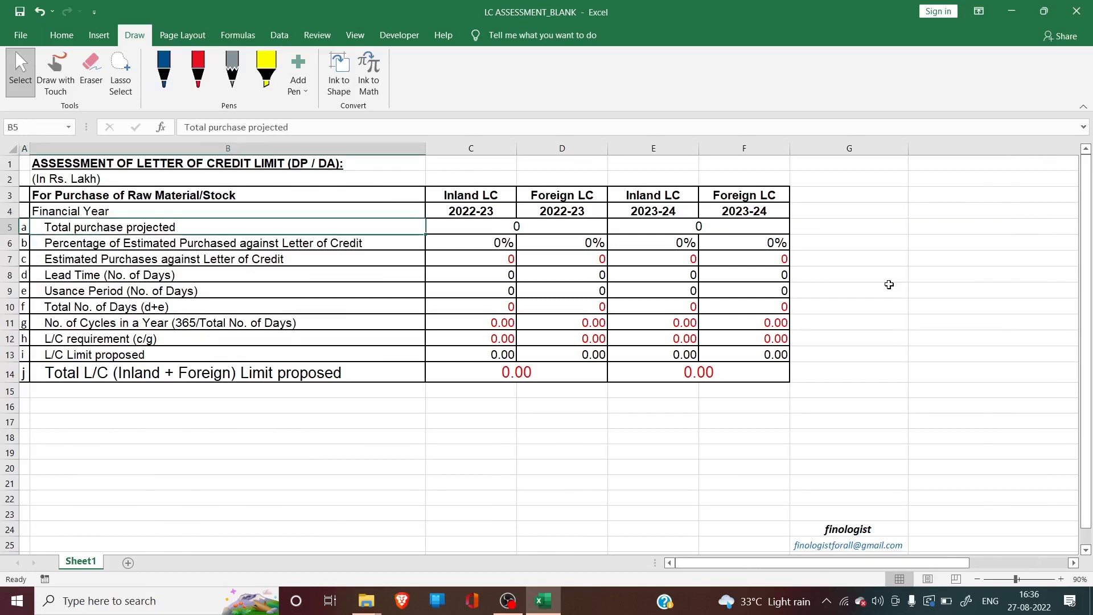
Step: Review the Inland LC and Foreign LC column headings for financial years 2022-23 and 2023-24
{"action": "key", "text": "Right"}
{"action": "key", "text": "Up"}
{"action": "key", "text": "Up"}
{"action": "key", "text": "Up"}
{"action": "key", "text": "Up"}
{"action": "key", "text": "Down"}
{"action": "key", "text": "Right"}
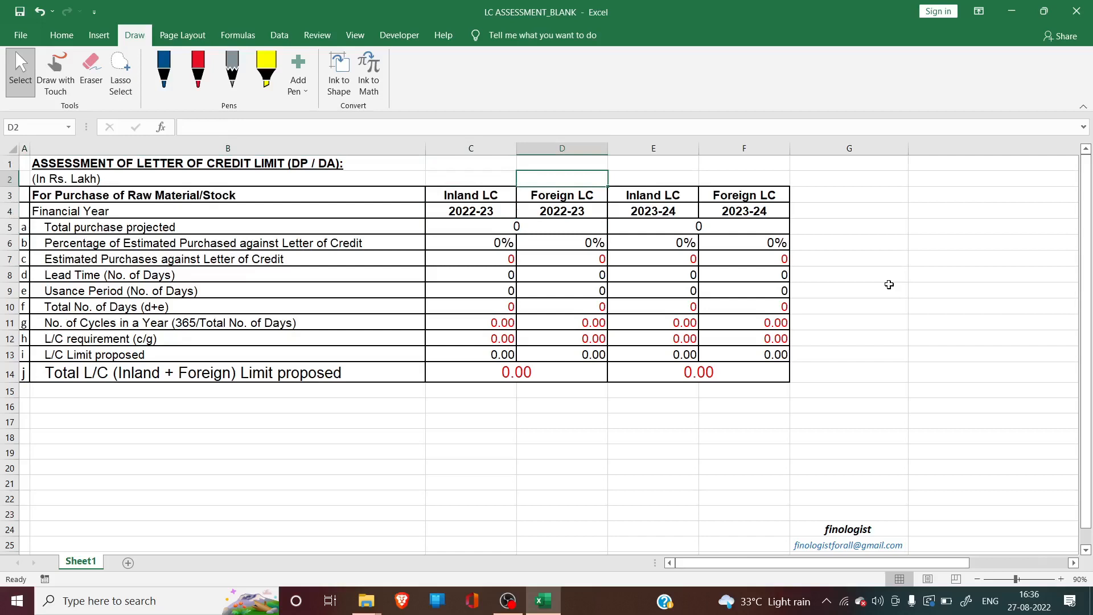
{"action": "key", "text": "Down"}
{"action": "key", "text": "Down"}
{"action": "key", "text": "Up"}
{"action": "key", "text": "Up"}
{"action": "key", "text": "Left"}
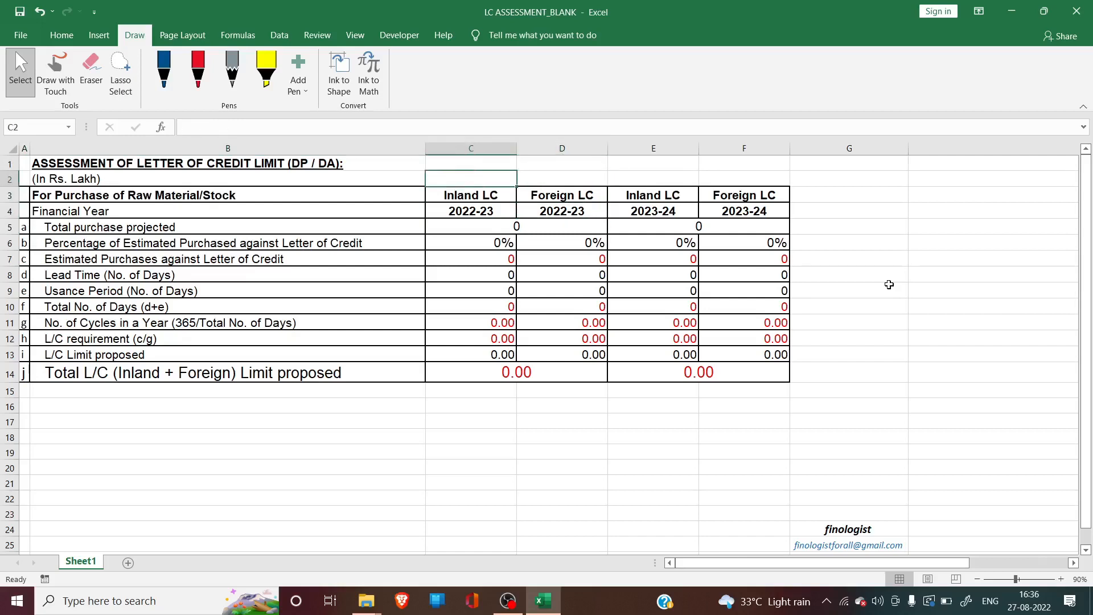
{"action": "key", "text": "Right"}
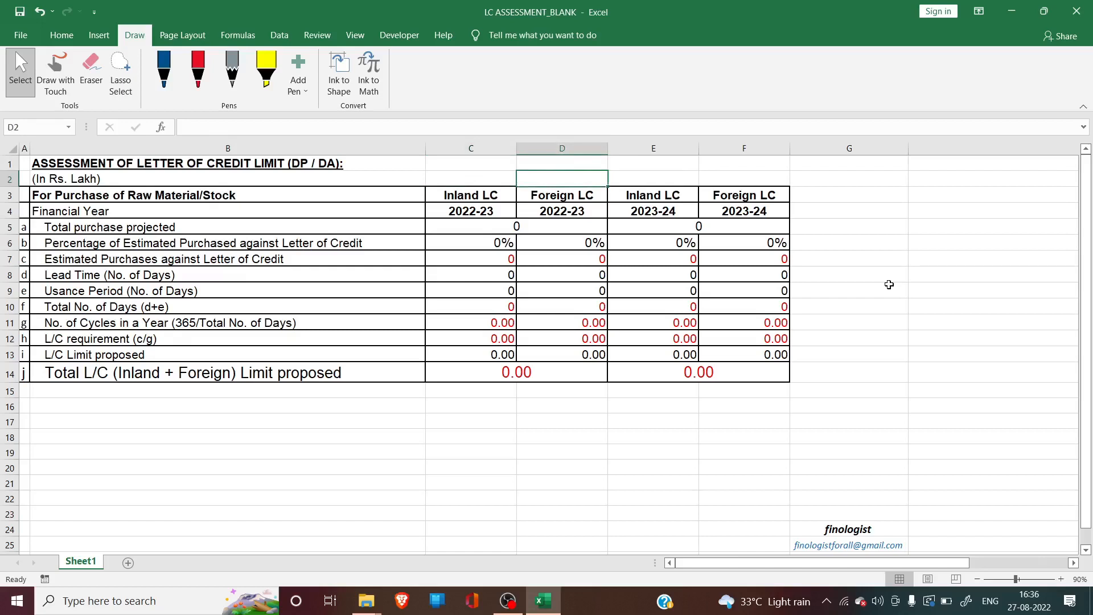
{"action": "key", "text": "Right"}
{"action": "key", "text": "Right"}
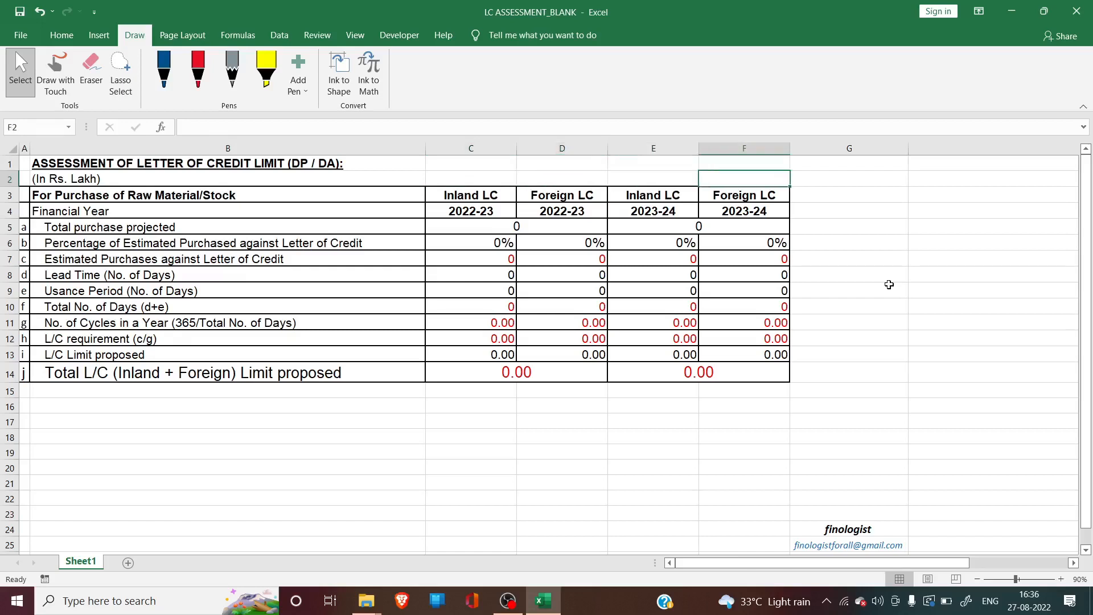
Step: Enter the total purchase projected as 500 for 2022-23 and 700 for 2023-24
{"action": "key", "text": "Left"}
{"action": "key", "text": "Left"}
{"action": "key", "text": "Left"}
{"action": "key", "text": "Left"}
{"action": "key", "text": "Down"}
{"action": "key", "text": "Down"}
{"action": "key", "text": "Down"}
{"action": "key", "text": "Right"}
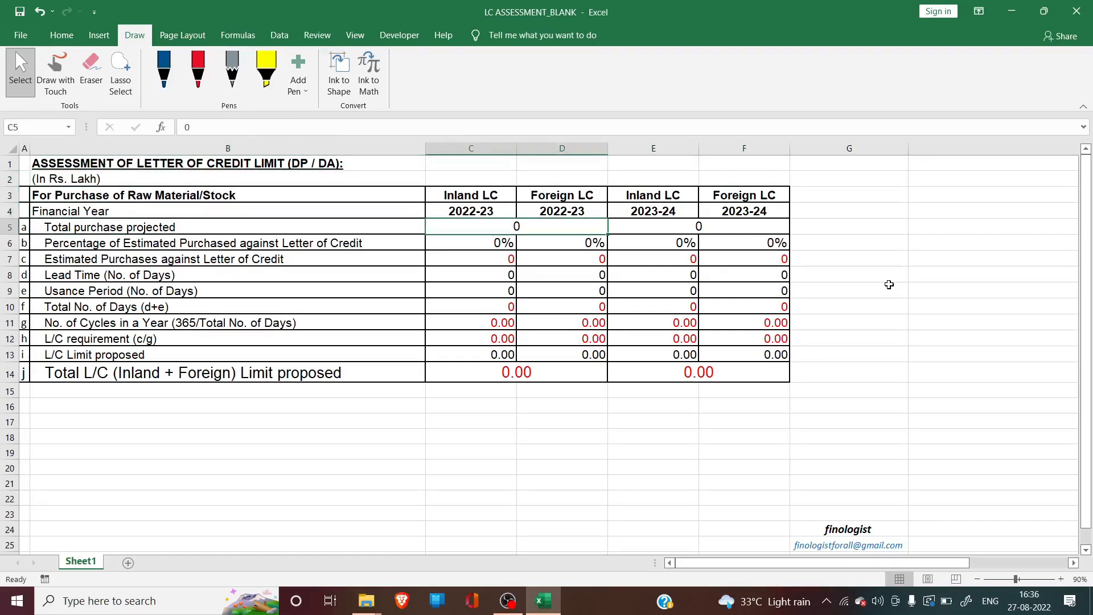
{"action": "key", "text": "Right"}
{"action": "key", "text": "Left"}
{"action": "type", "text": "500"}
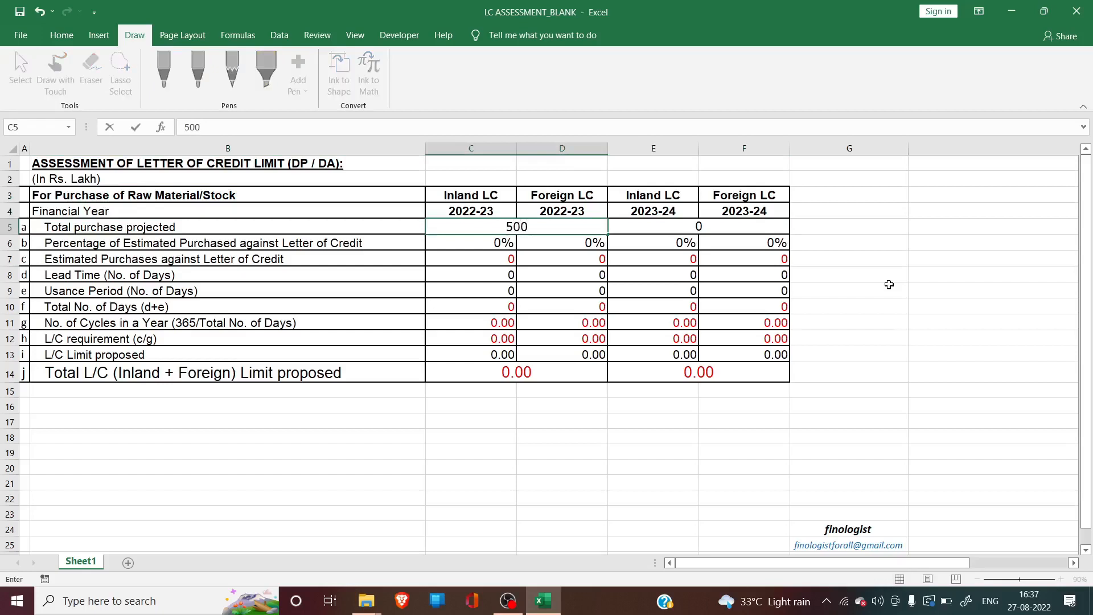
{"action": "key", "text": "Right"}
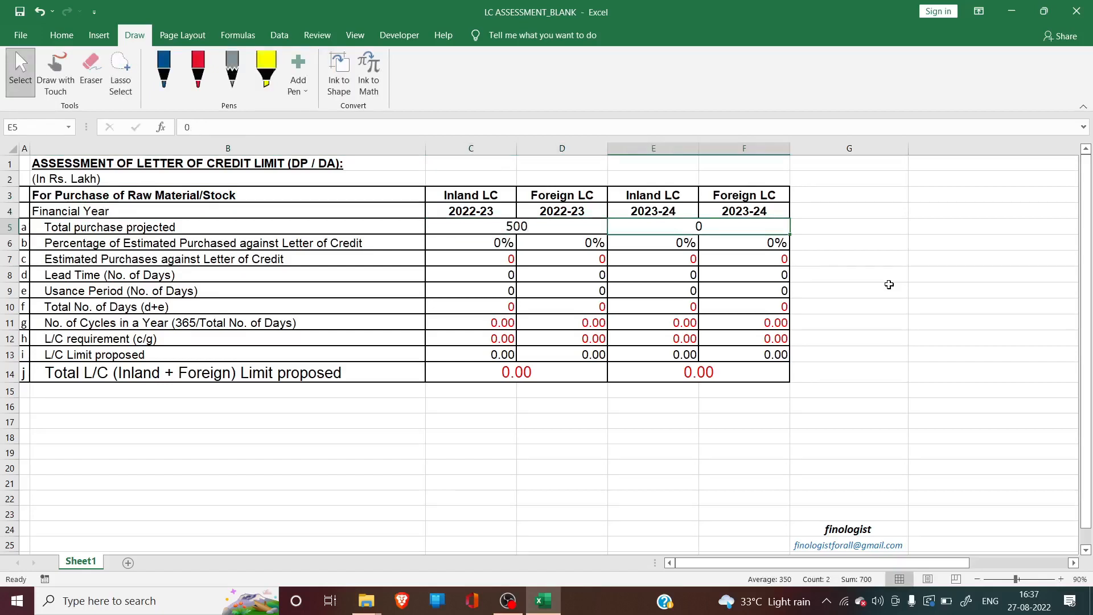
{"action": "type", "text": "700"}
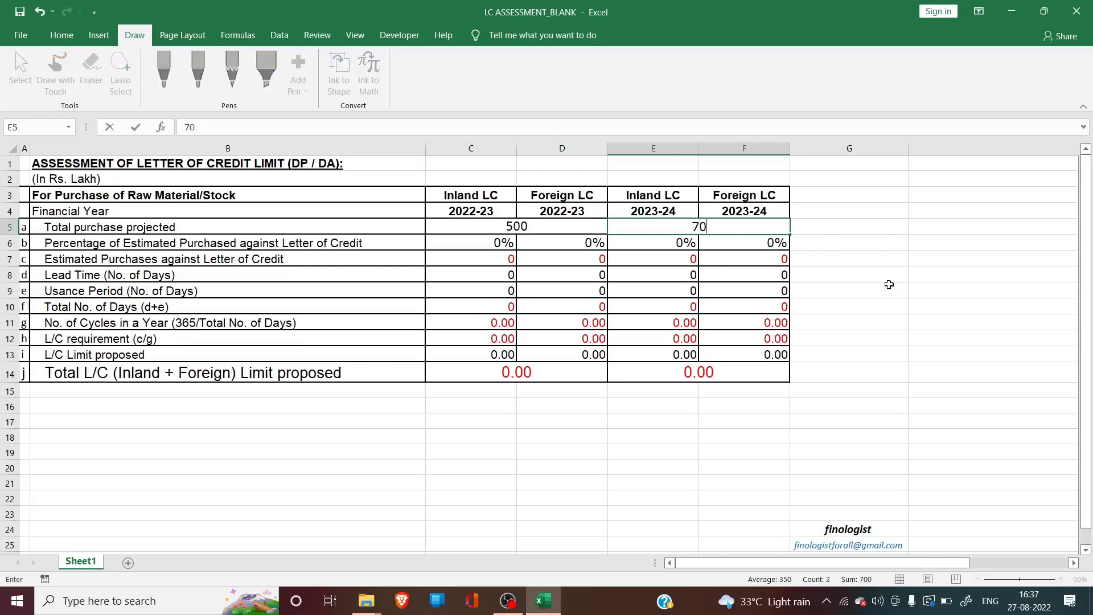
{"action": "key", "text": "Return"}
Step: Set the 2022-23 percentage of estimated purchases against letter of credit to 30% for Inland LC and 25% for Foreign LC
{"action": "key", "text": "Left"}
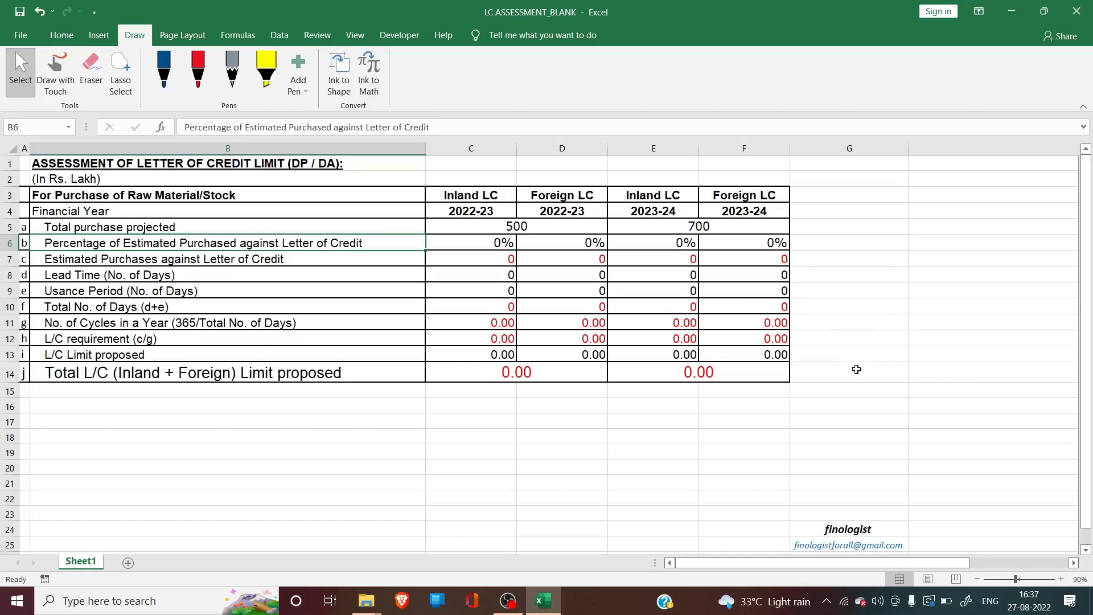
{"action": "scroll", "coordinate": [857, 348], "scroll_direction": "down", "scroll_amount": 1}
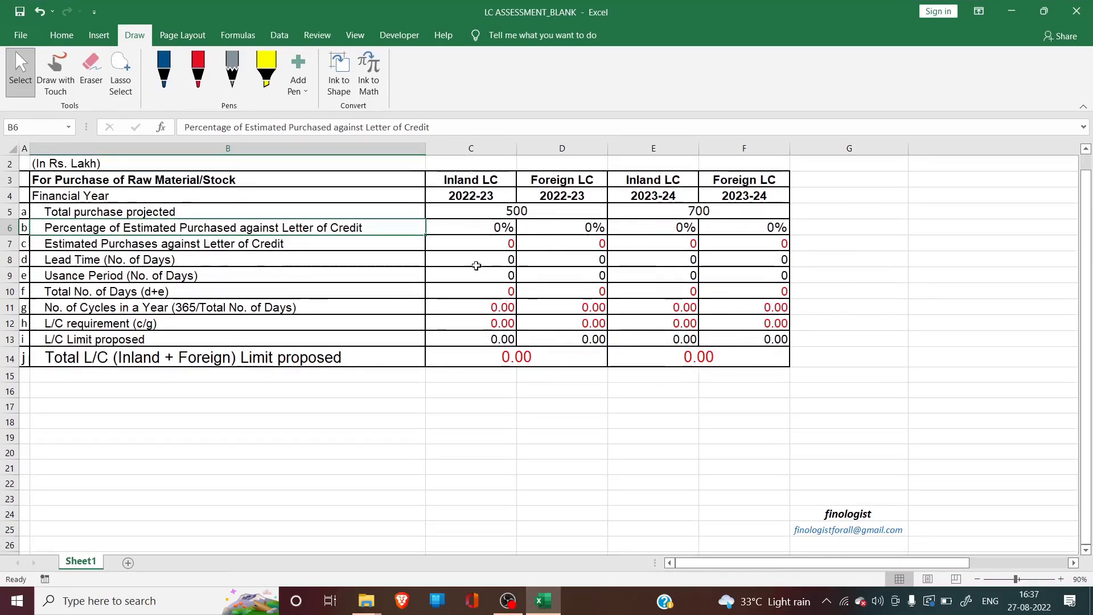
{"action": "left_click_drag", "start_coordinate": [473, 227], "coordinate": [547, 227]}
{"action": "left_click", "coordinate": [548, 226]}
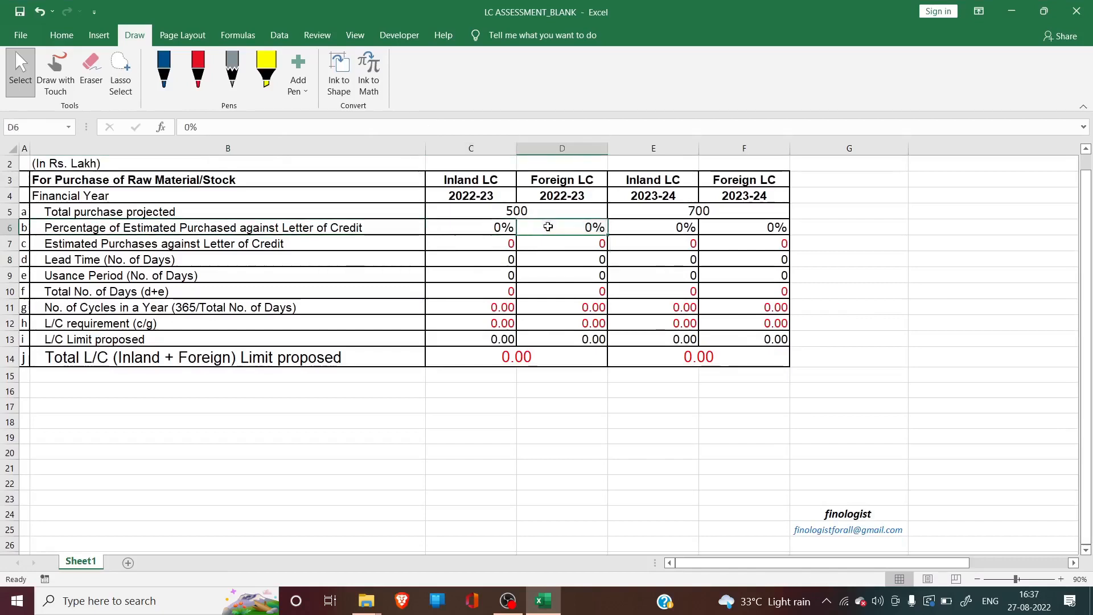
{"action": "left_click", "coordinate": [498, 227]}
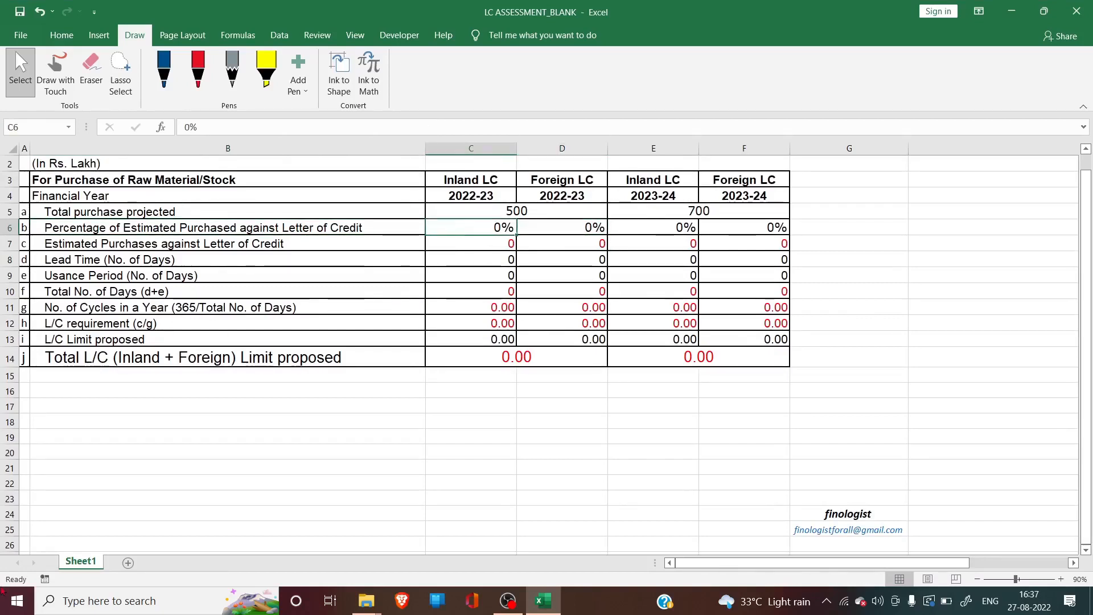
{"action": "left_click", "coordinate": [467, 212]}
{"action": "left_click", "coordinate": [460, 226]}
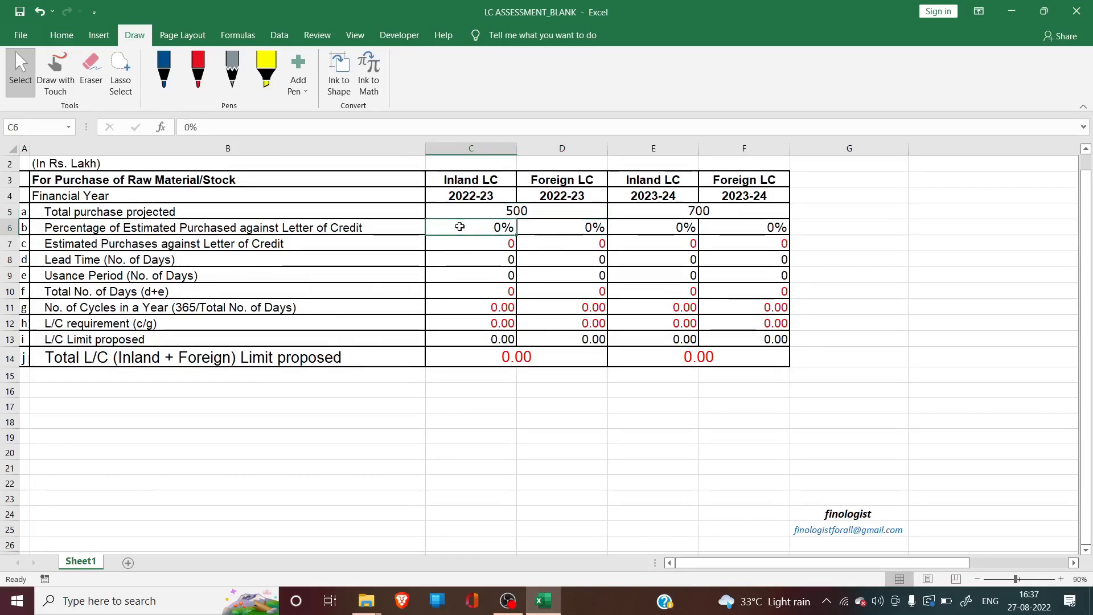
{"action": "type", "text": "30"}
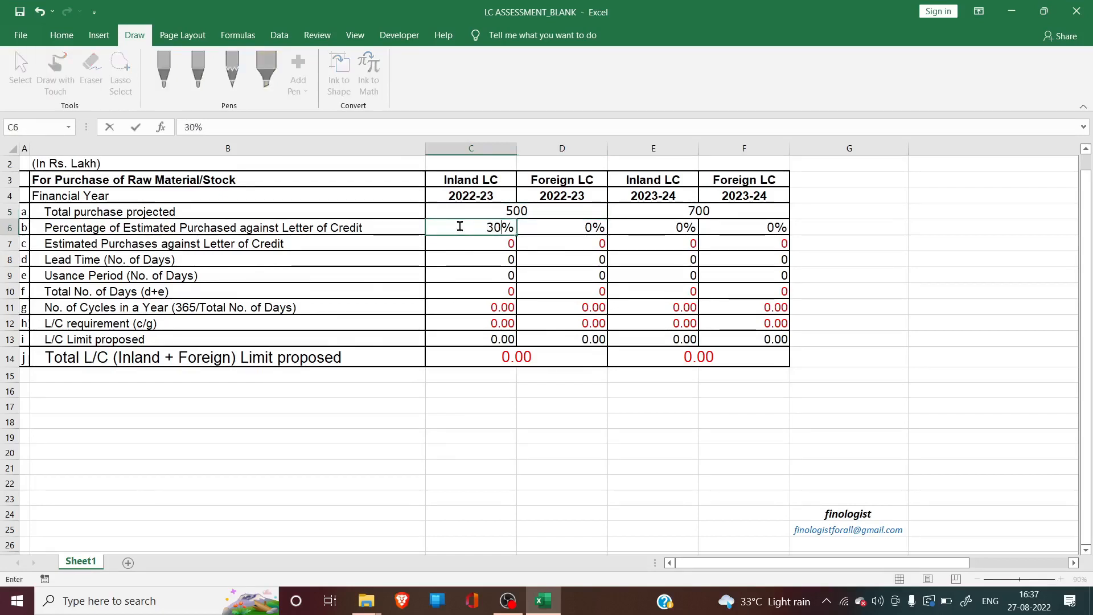
{"action": "key", "text": "Tab"}
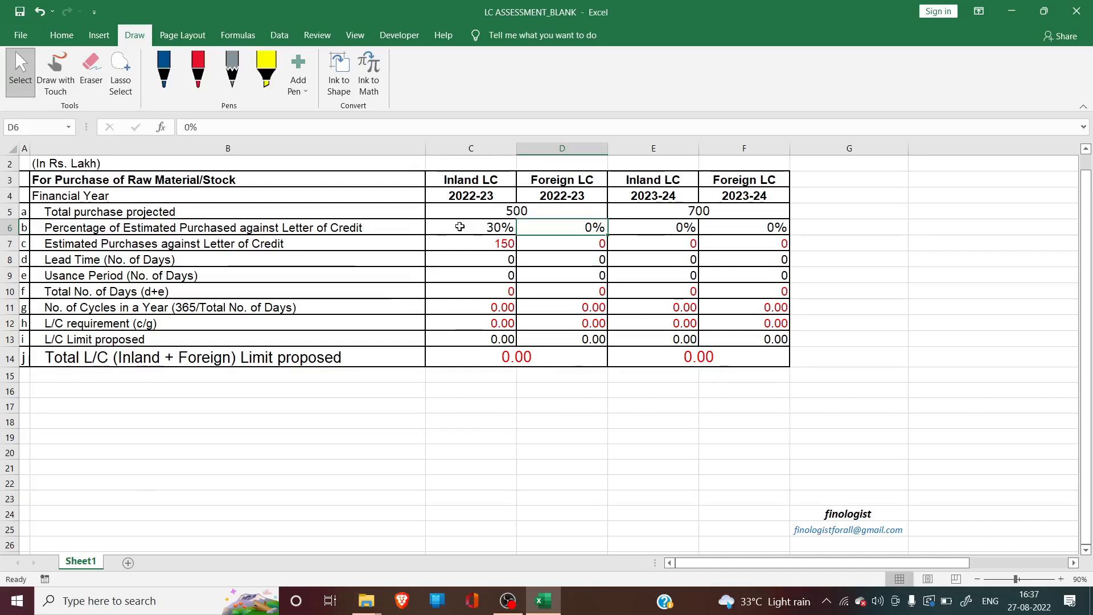
{"action": "type", "text": "2"}
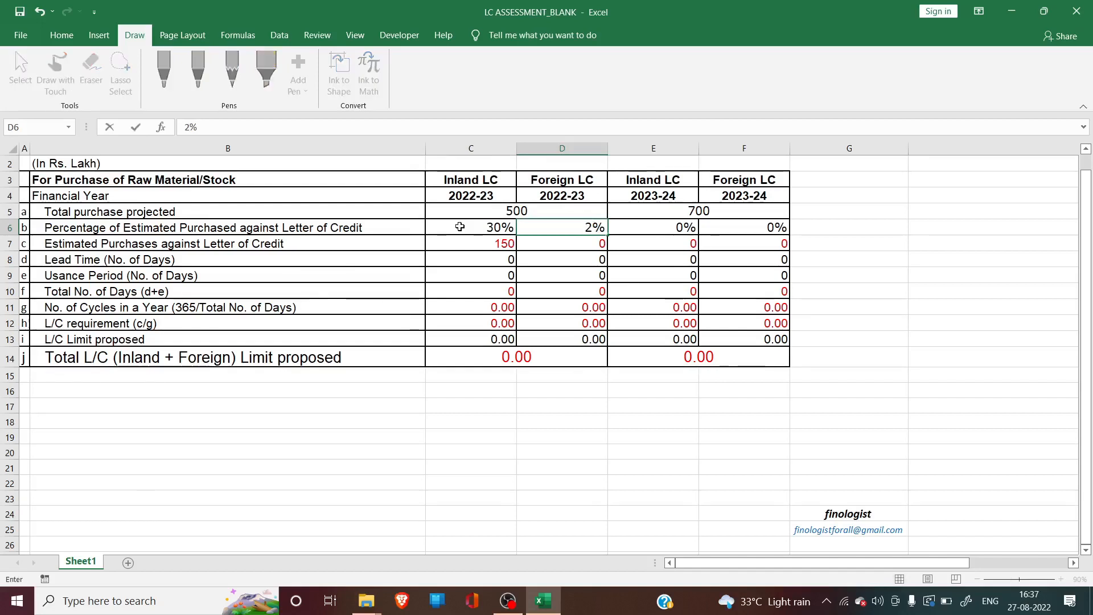
{"action": "type", "text": "5"}
{"action": "key", "text": "Tab"}
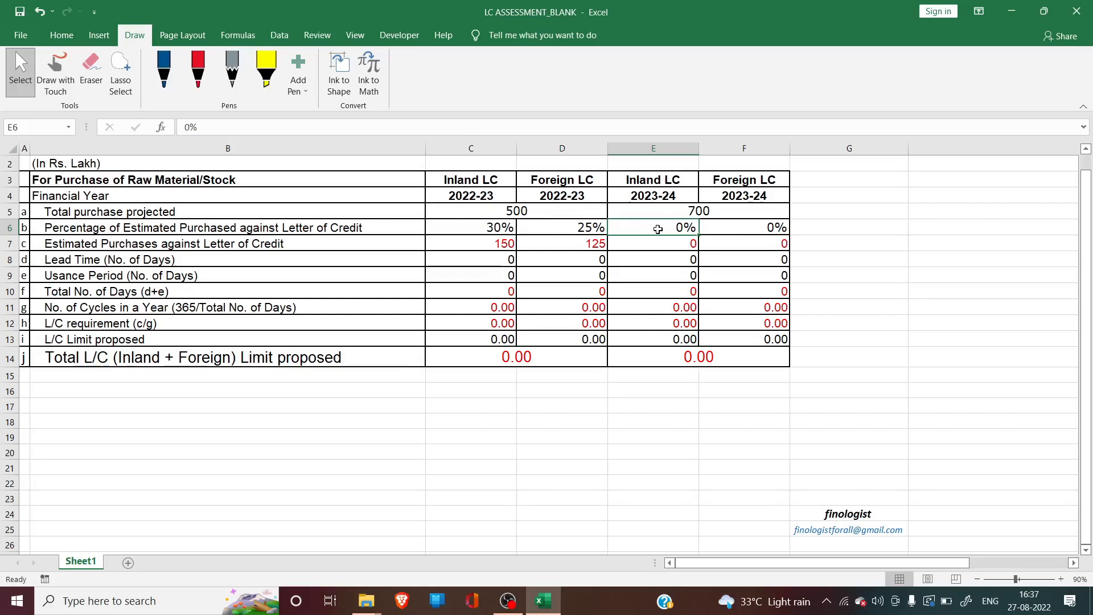
Step: Set the 2023-24 percentage of estimated purchases against letter of credit to 35% for both Inland LC and Foreign LC
{"action": "type", "text": "35"}
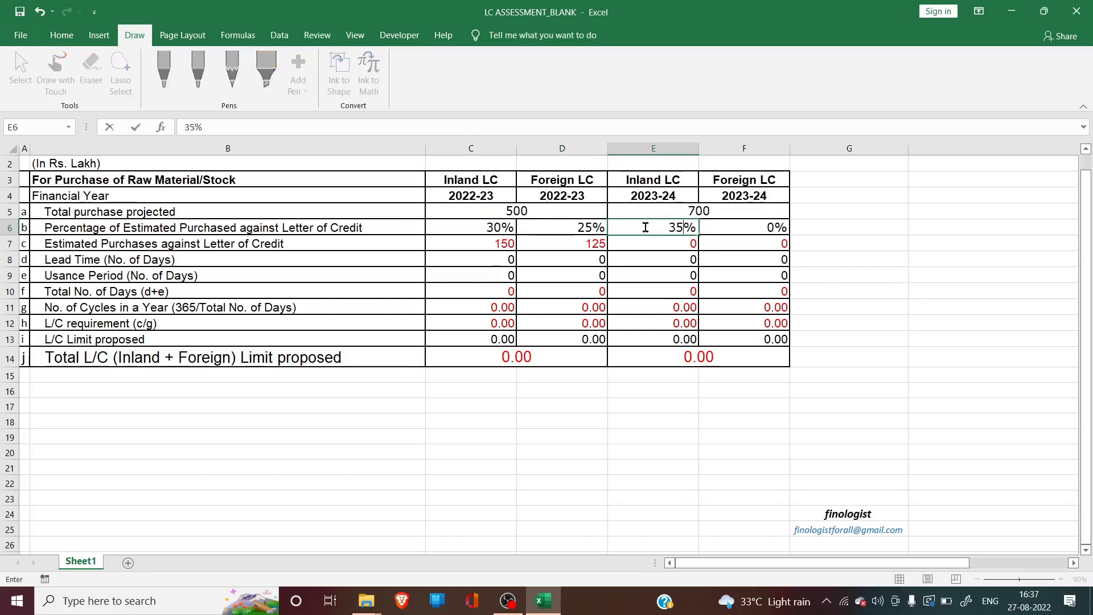
{"action": "key", "text": "Tab"}
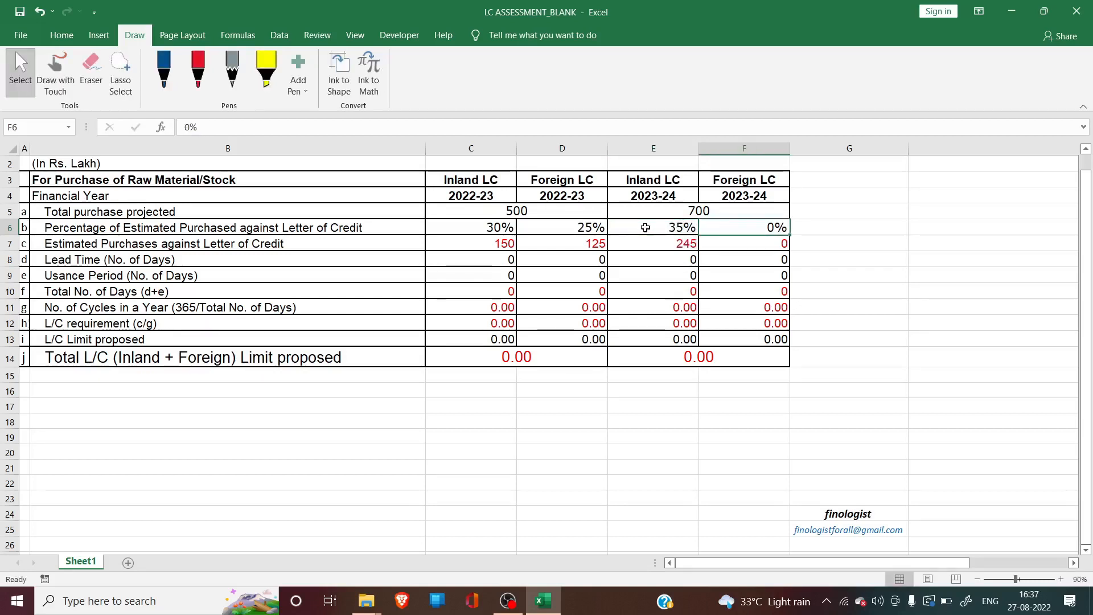
{"action": "type", "text": "35"}
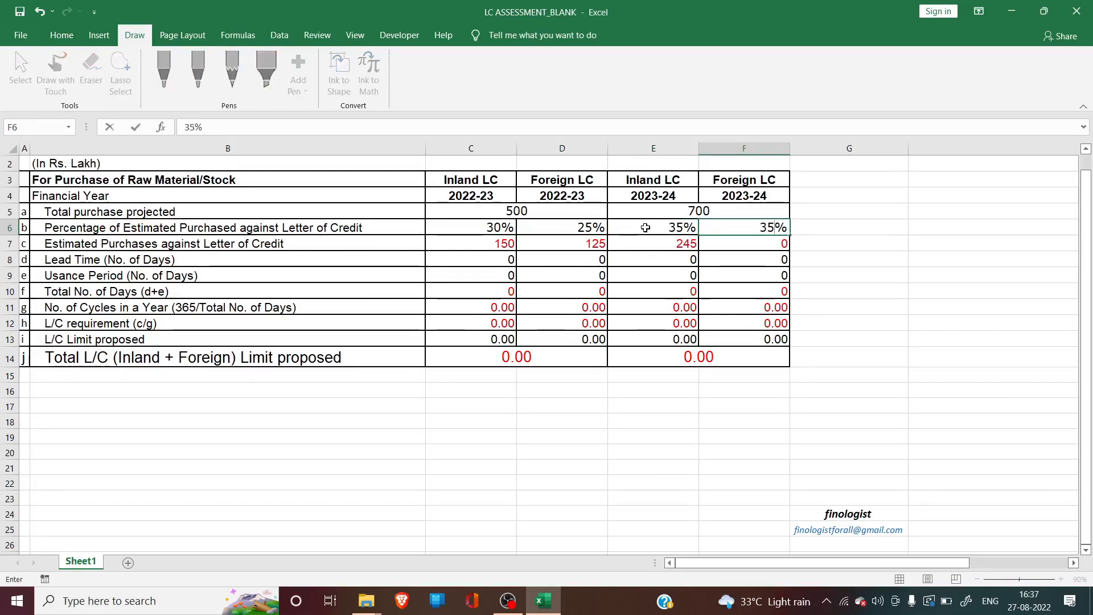
{"action": "key", "text": "Return"}
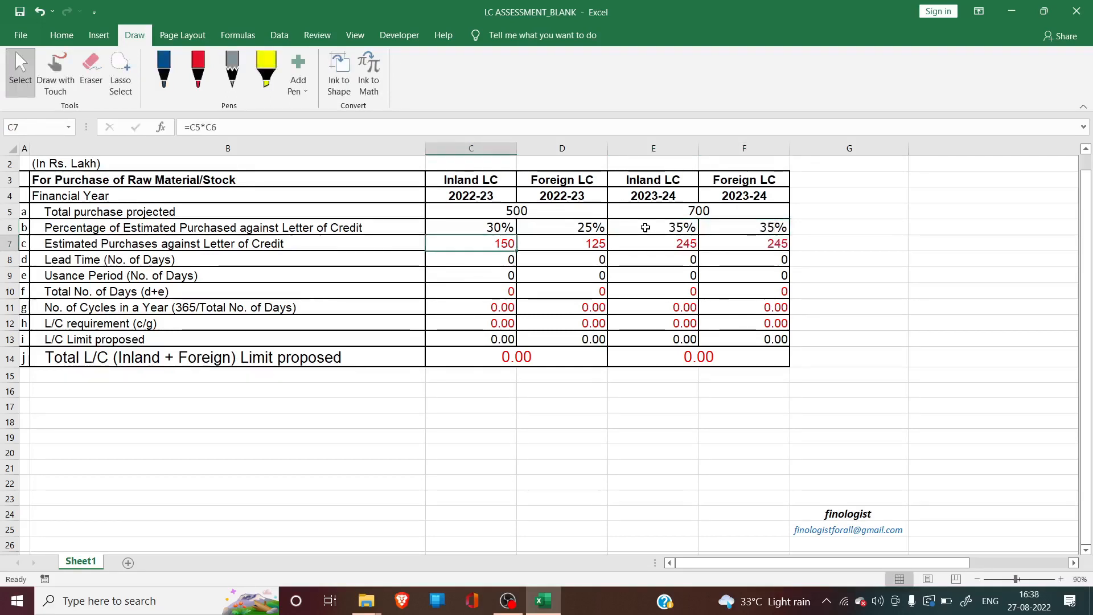
Step: Examine the formulas for estimated purchases against letter of credit in all four Inland and Foreign LC columns
{"action": "left_click", "coordinate": [137, 246]}
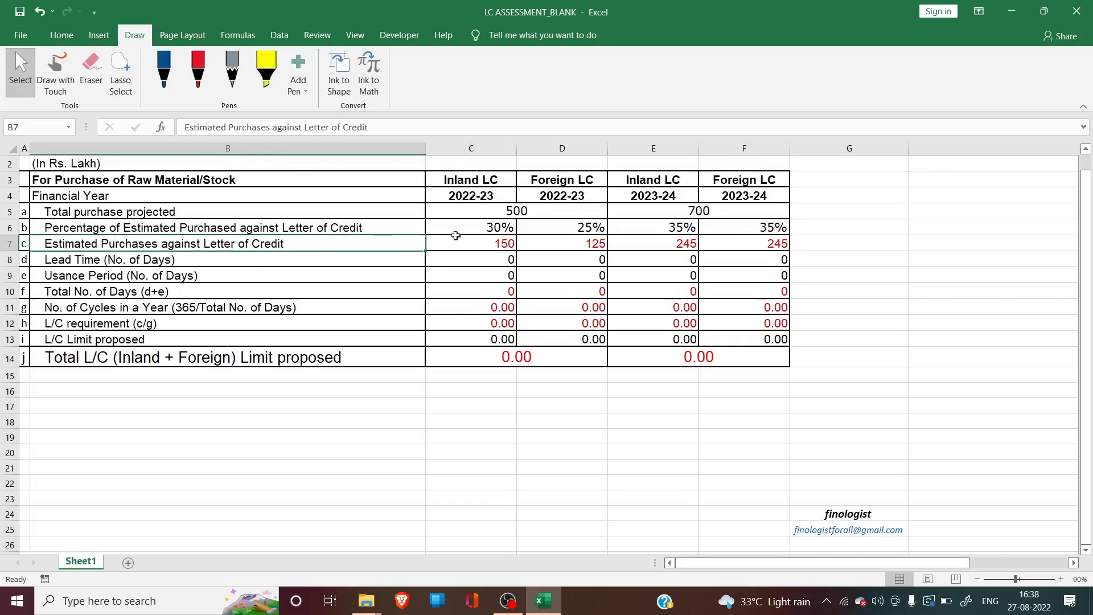
{"action": "left_click", "coordinate": [475, 243]}
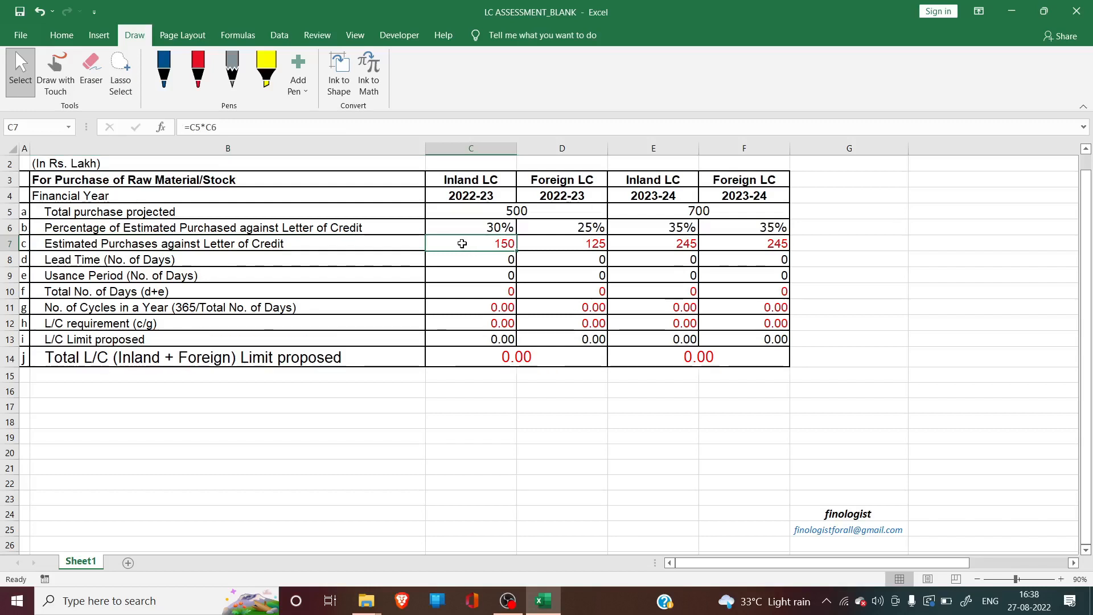
{"action": "left_click", "coordinate": [556, 246]}
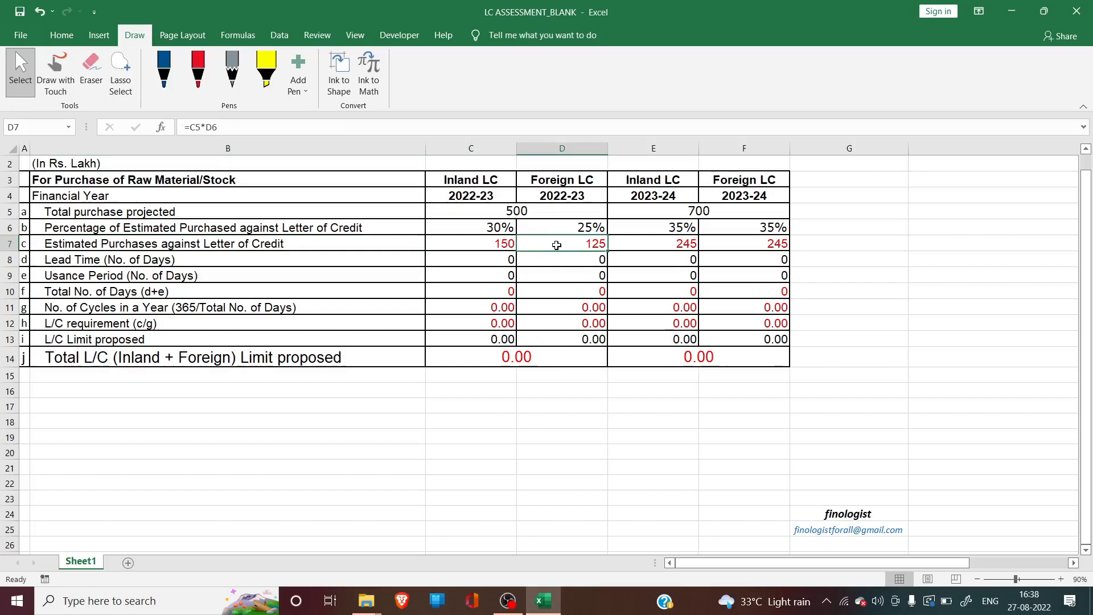
{"action": "left_click", "coordinate": [661, 245]}
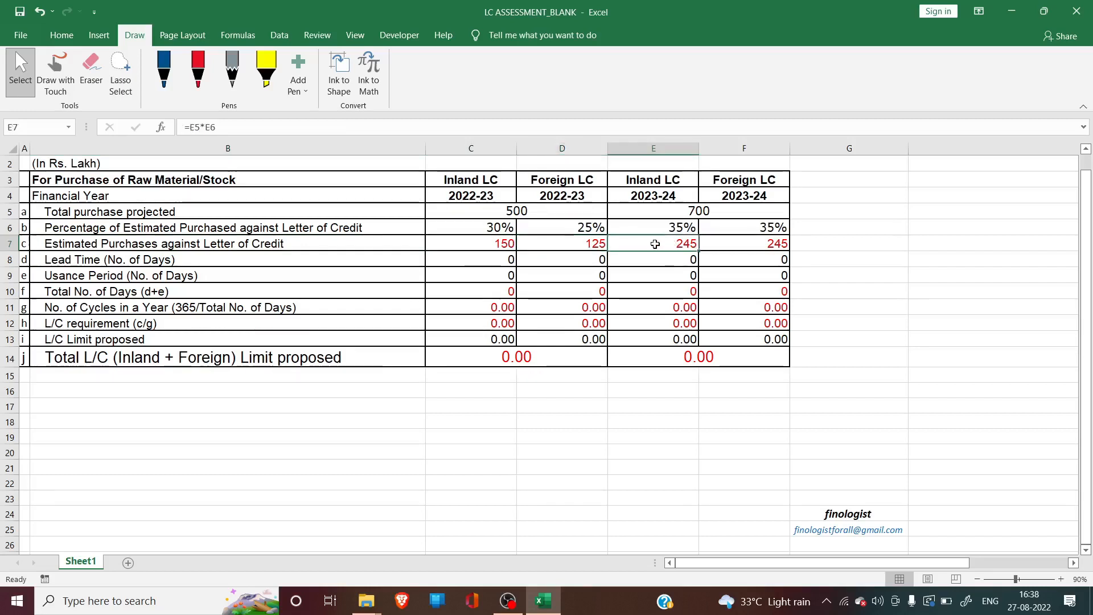
{"action": "left_click", "coordinate": [739, 243]}
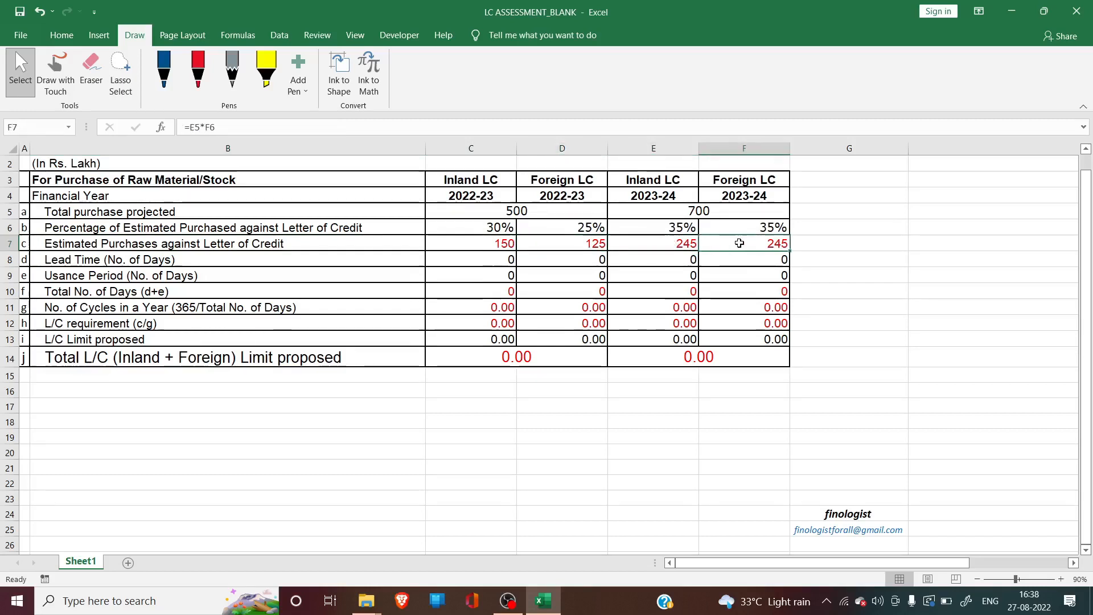
{"action": "left_click", "coordinate": [660, 243]}
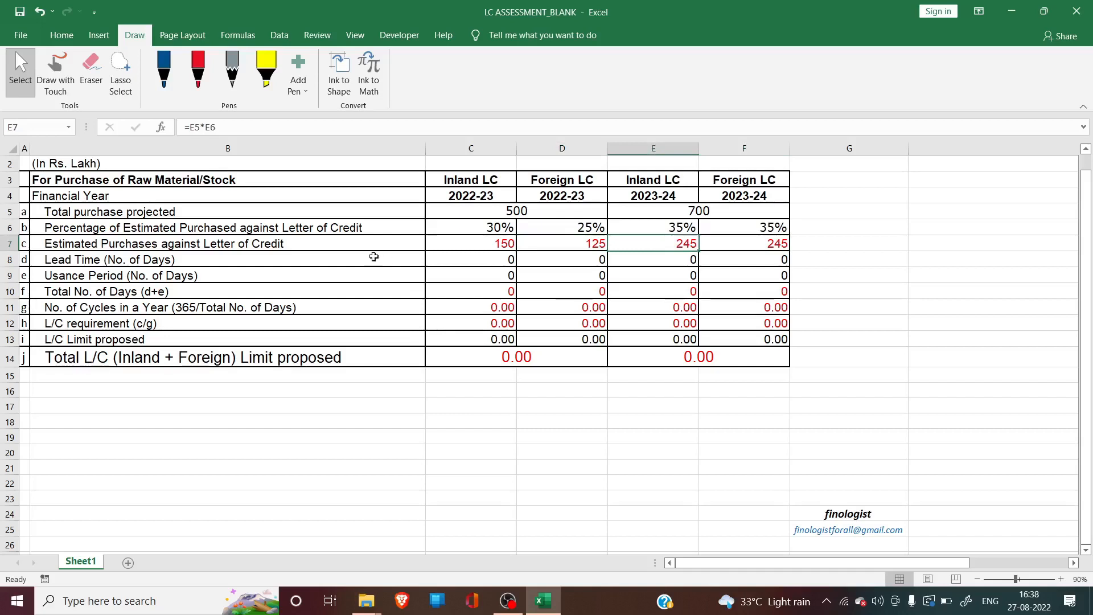
Step: Set the 2022-23 Inland LC lead time to 15 days
{"action": "left_click", "coordinate": [334, 259]}
{"action": "left_click", "coordinate": [460, 260]}
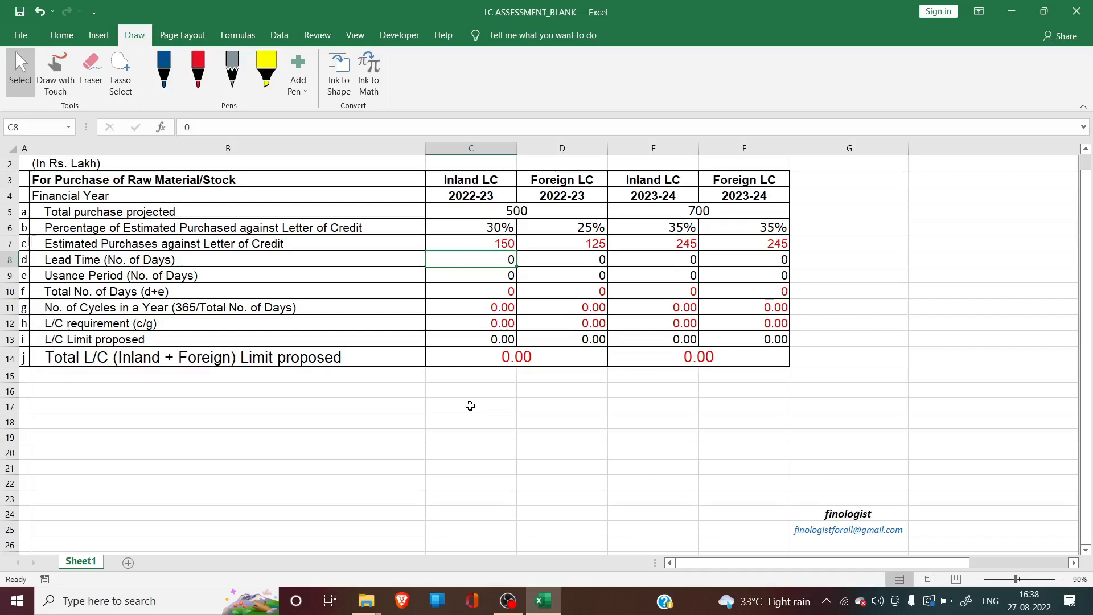
{"action": "type", "text": "15"}
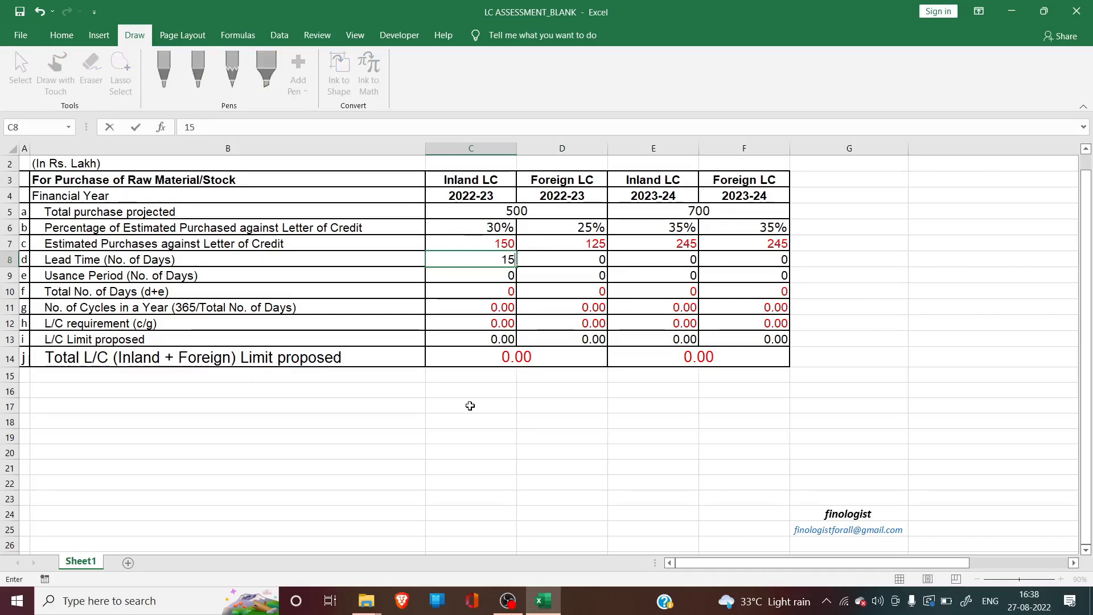
{"action": "key", "text": "Tab"}
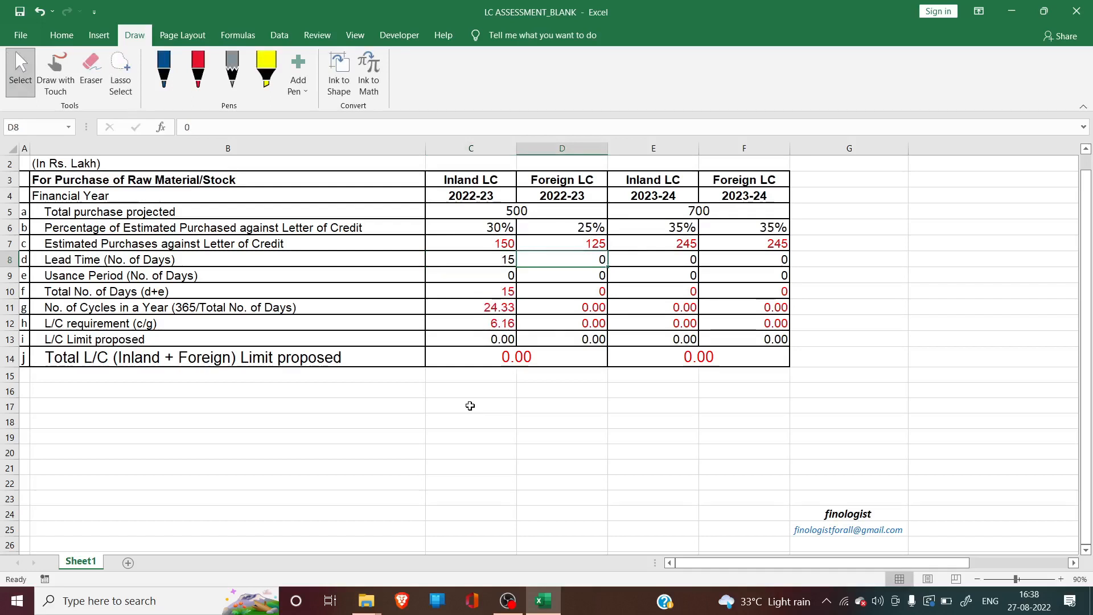
Step: Set the lead time to 30 days for 2022-23 Foreign LC, 15 days for 2023-24 Inland LC and 30 days for 2023-24 Foreign LC
{"action": "type", "text": "30"}
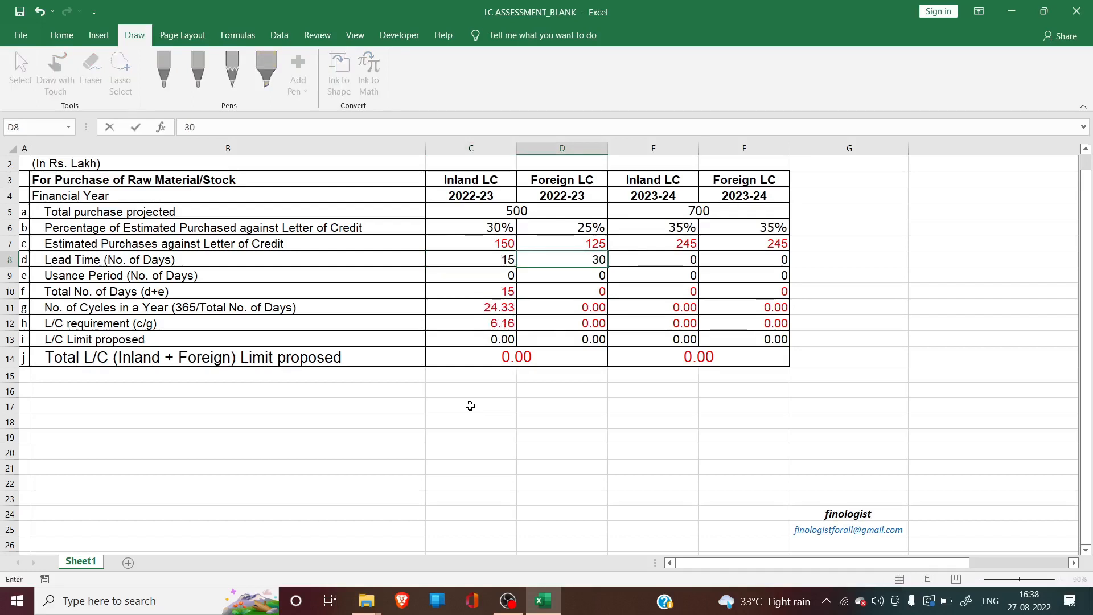
{"action": "key", "text": "Tab"}
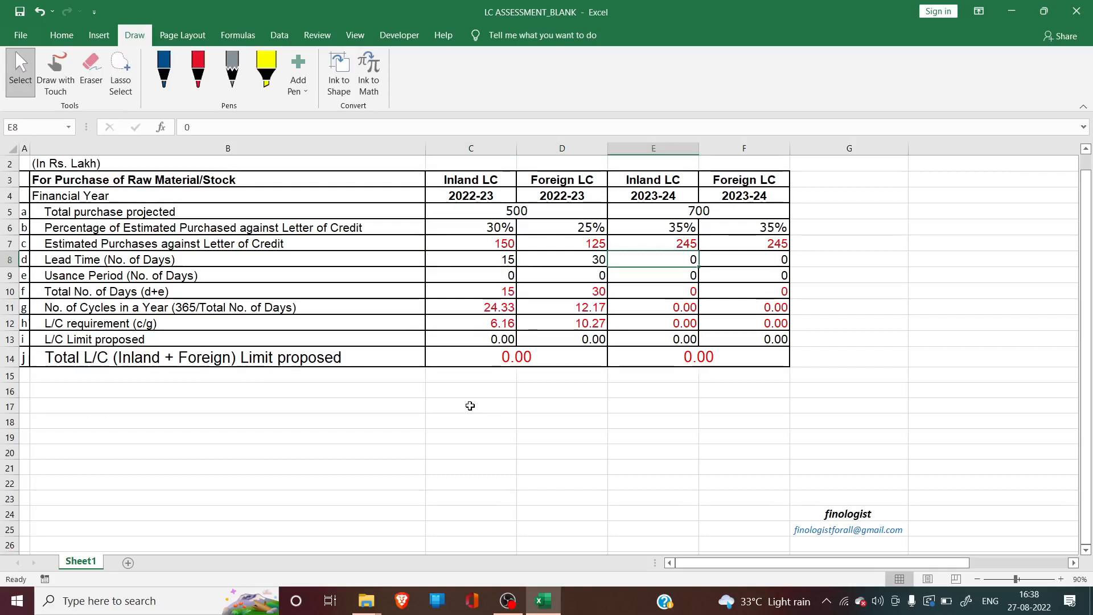
{"action": "type", "text": "15"}
{"action": "key", "text": "Tab"}
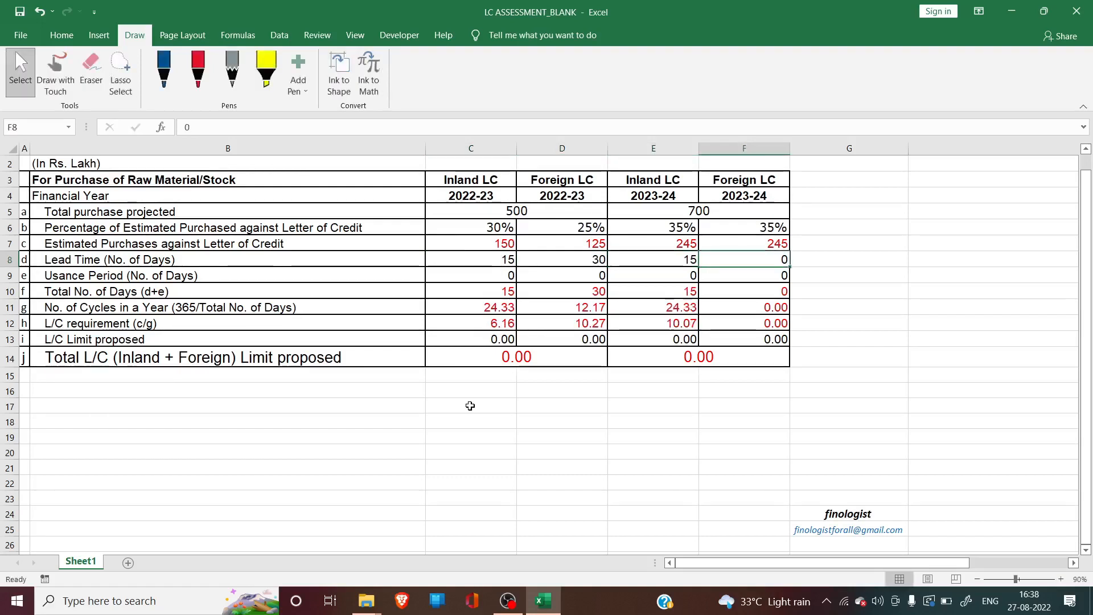
{"action": "type", "text": "30"}
{"action": "key", "text": "Return"}
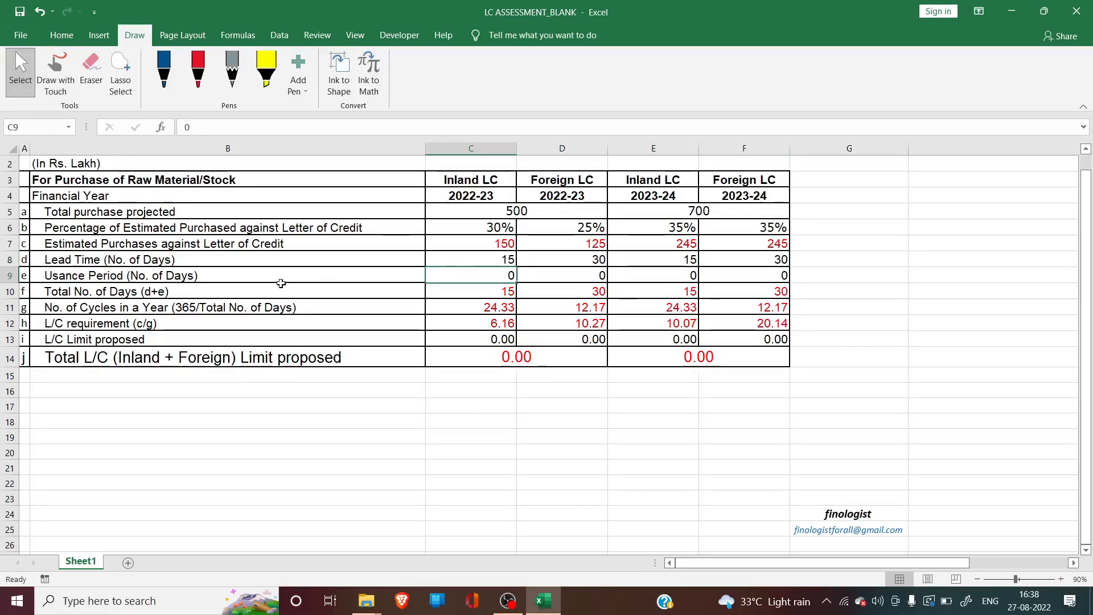
Step: Set the 2022-23 usance period to 45 days for Inland LC and 90 days for Foreign LC
{"action": "left_click", "coordinate": [252, 275]}
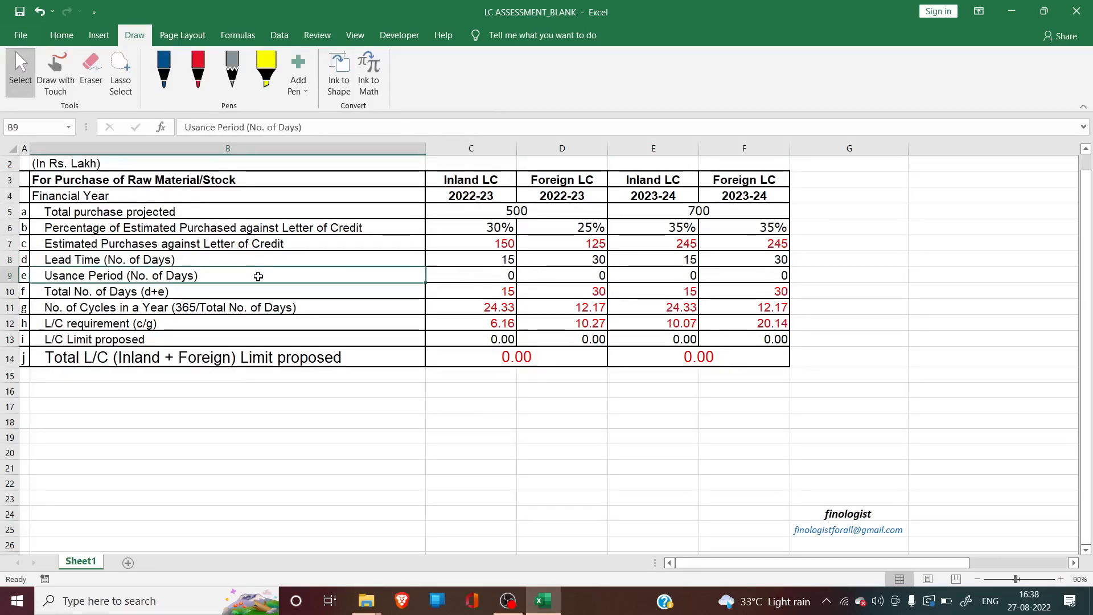
{"action": "key", "text": "Right"}
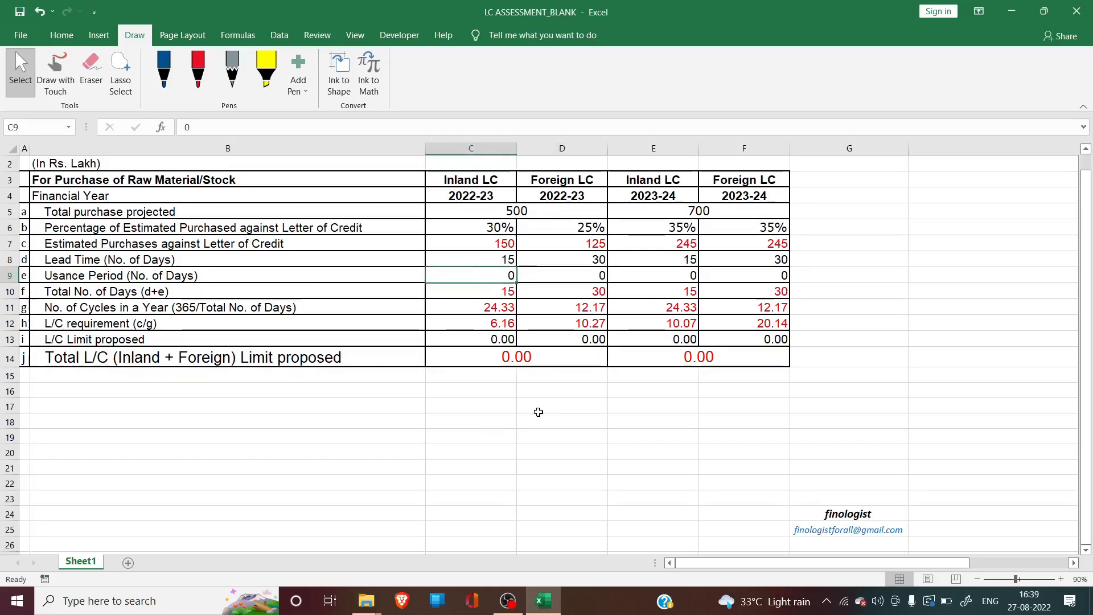
{"action": "type", "text": "45"}
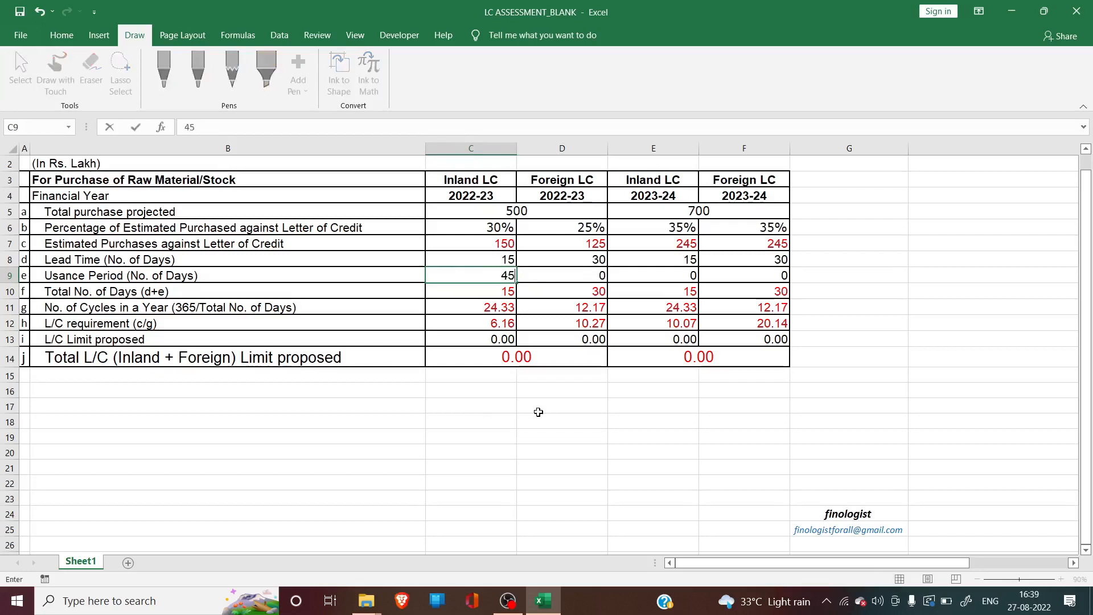
{"action": "key", "text": "Tab"}
{"action": "type", "text": "90"}
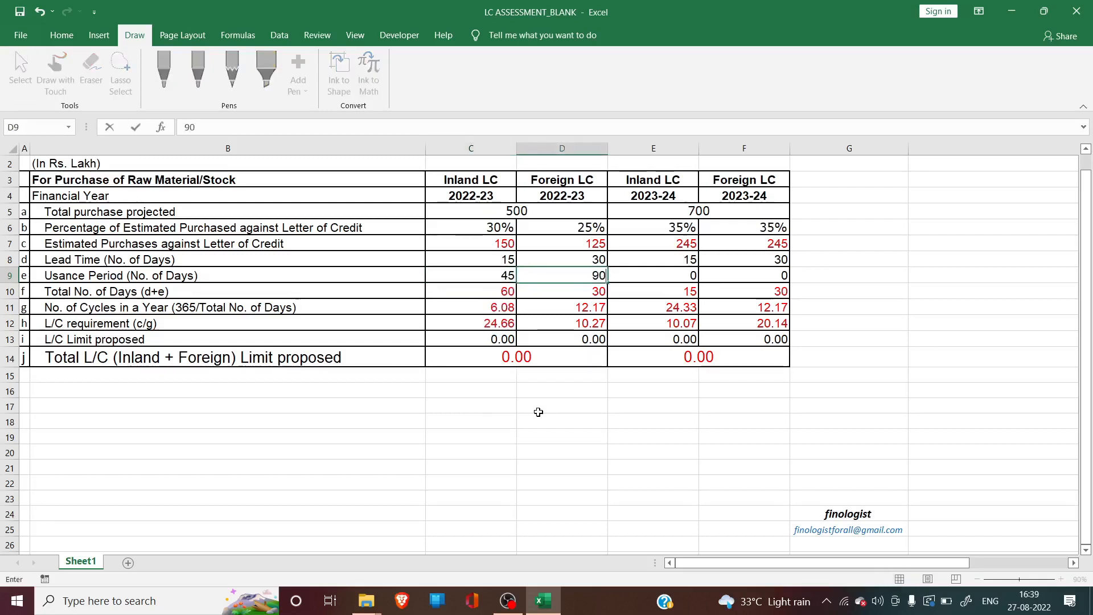
{"action": "key", "text": "Tab"}
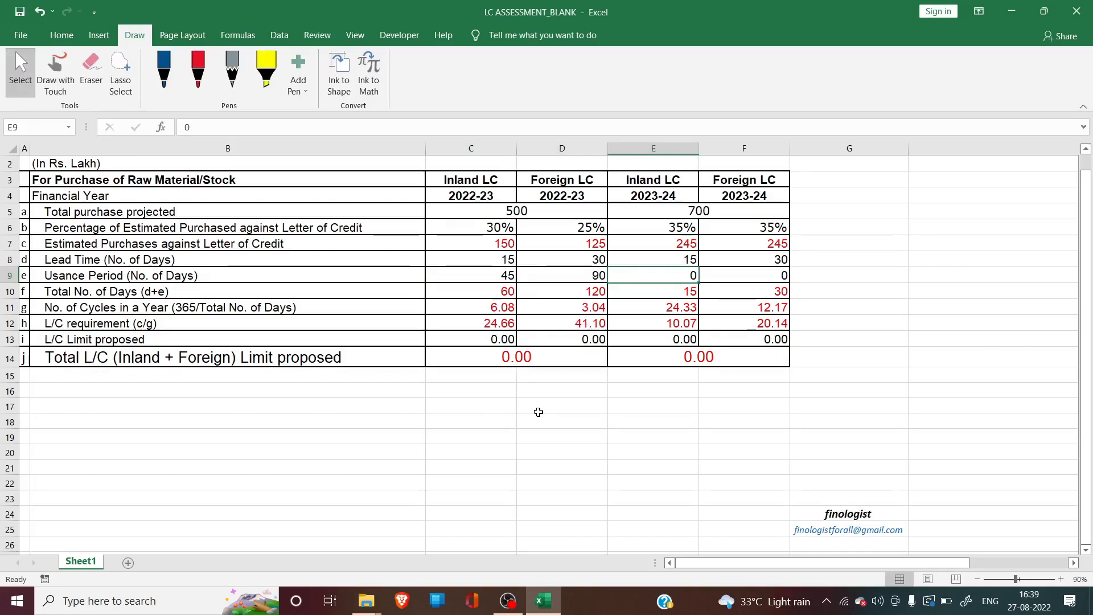
Step: Set the 2023-24 usance period to 30 days for Inland LC and 60 days for Foreign LC
{"action": "type", "text": "3"}
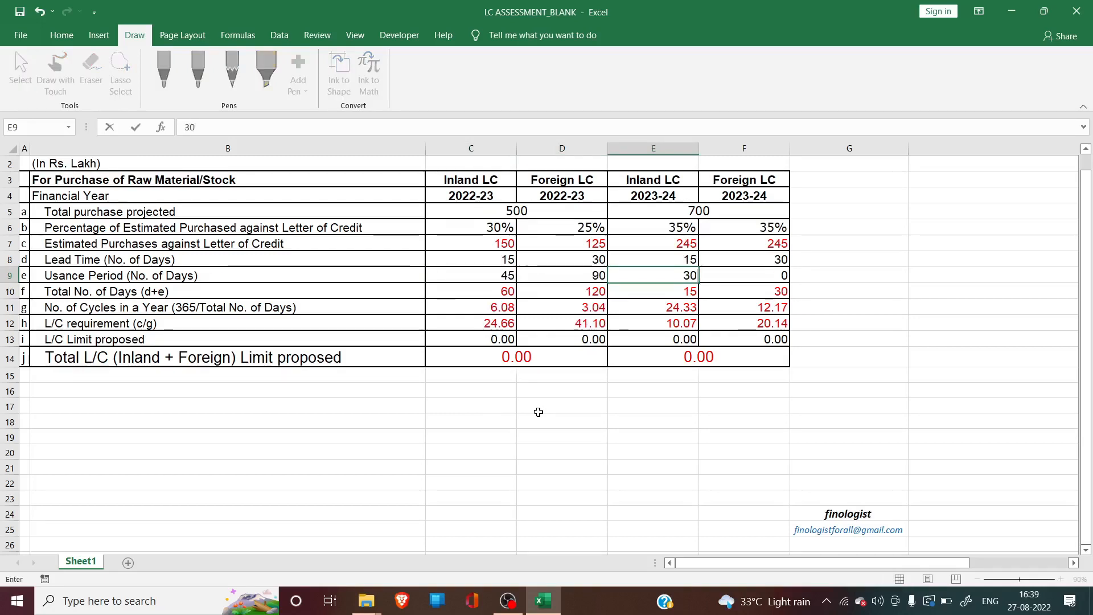
{"action": "key", "text": "Tab"}
{"action": "type", "text": "6"}
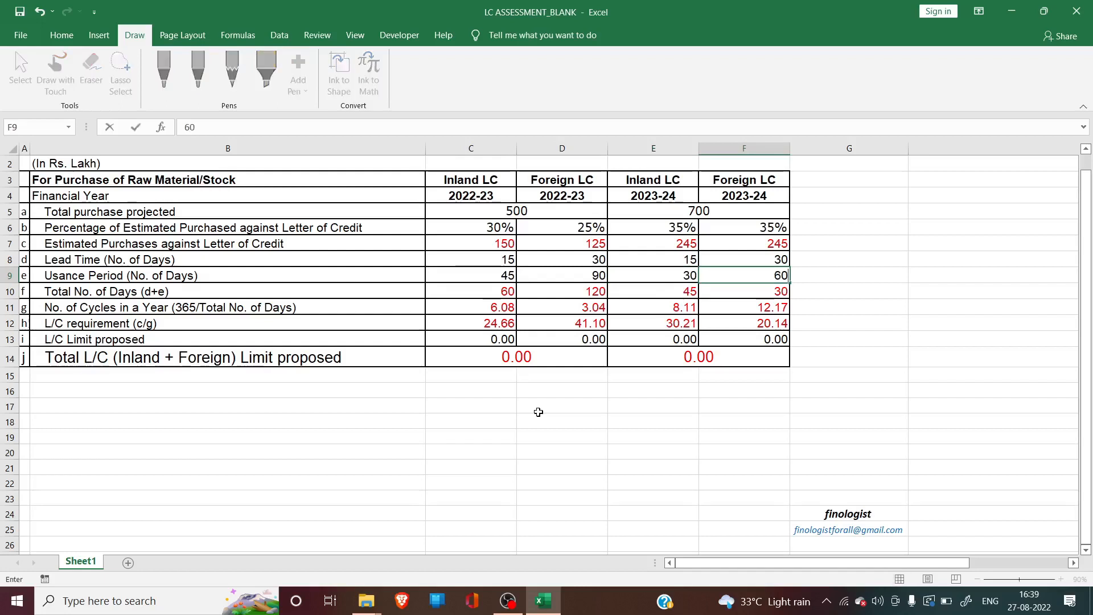
{"action": "type", "text": "0"}
{"action": "key", "text": "Return"}
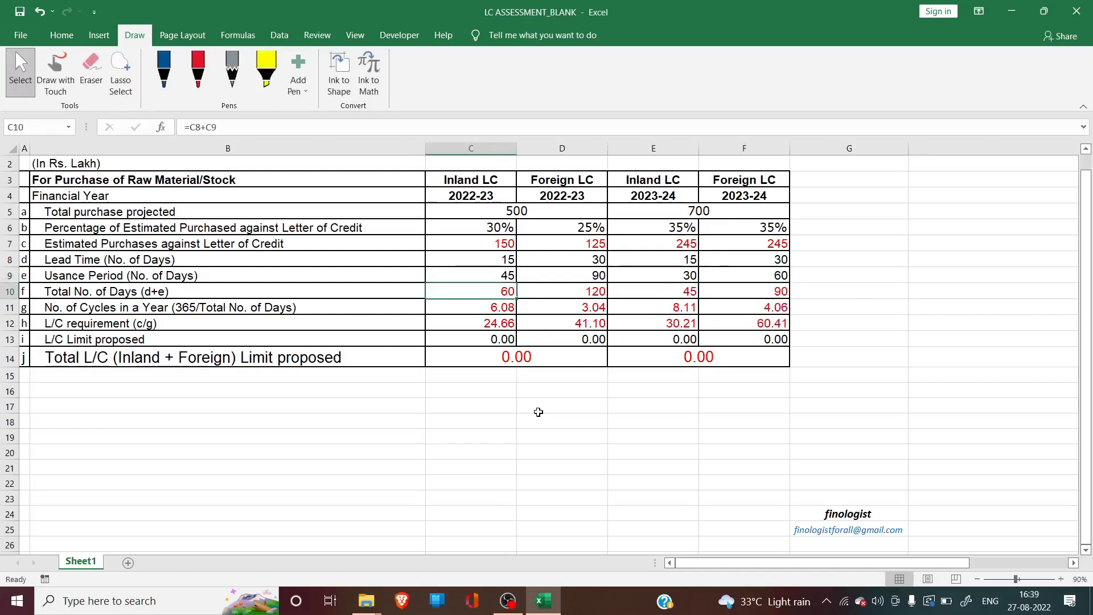
Step: Review the estimated purchases formulas again across all four Inland and Foreign LC columns
{"action": "left_click", "coordinate": [166, 292]}
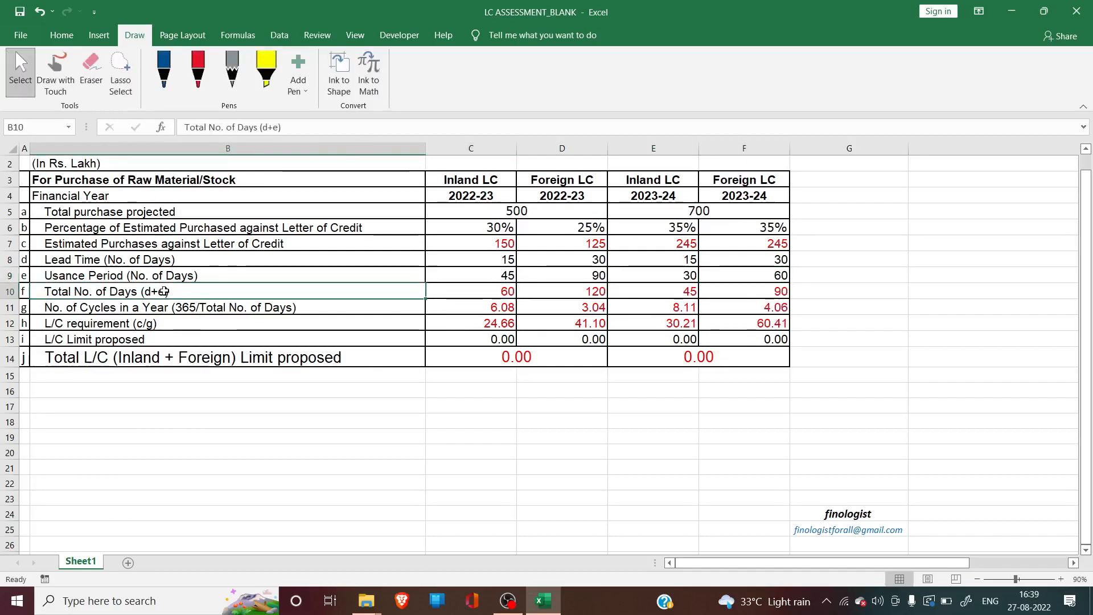
{"action": "left_click", "coordinate": [480, 244]}
{"action": "left_click", "coordinate": [576, 243]}
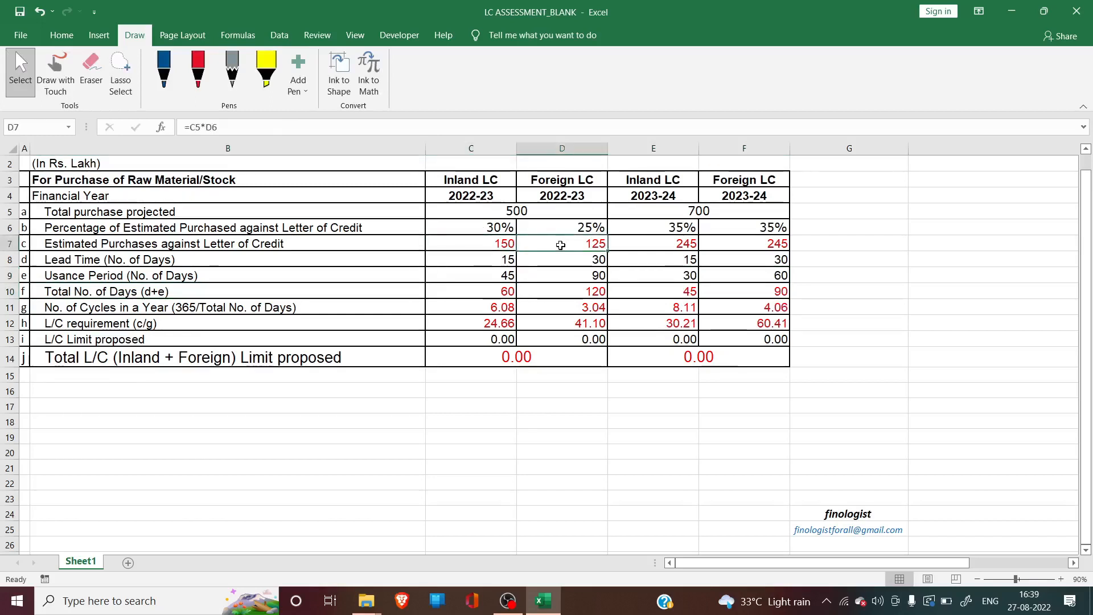
{"action": "left_click", "coordinate": [653, 243]}
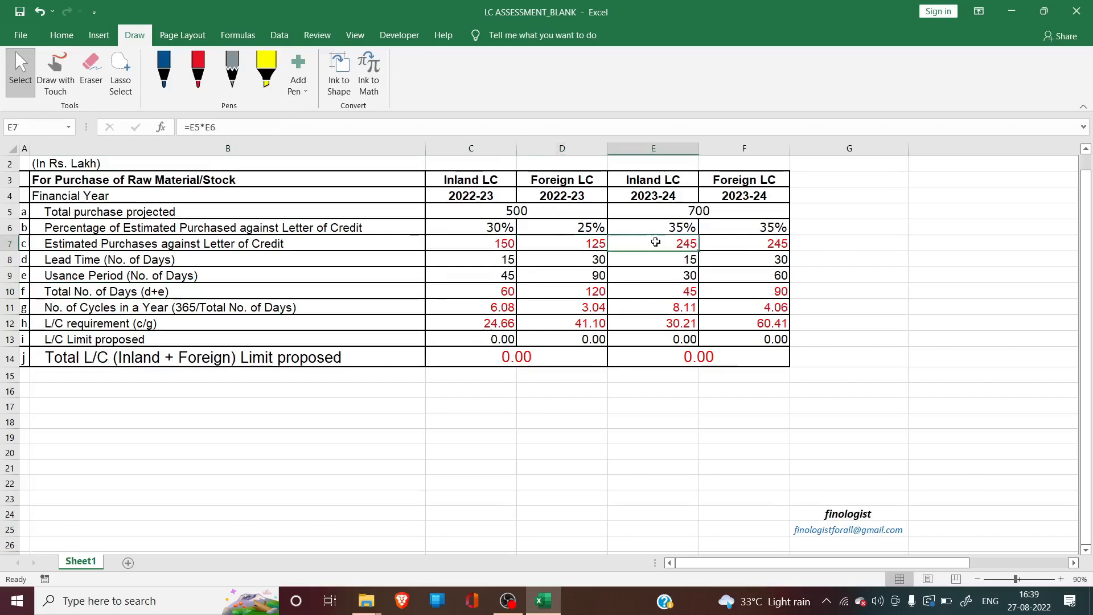
{"action": "left_click", "coordinate": [722, 242]}
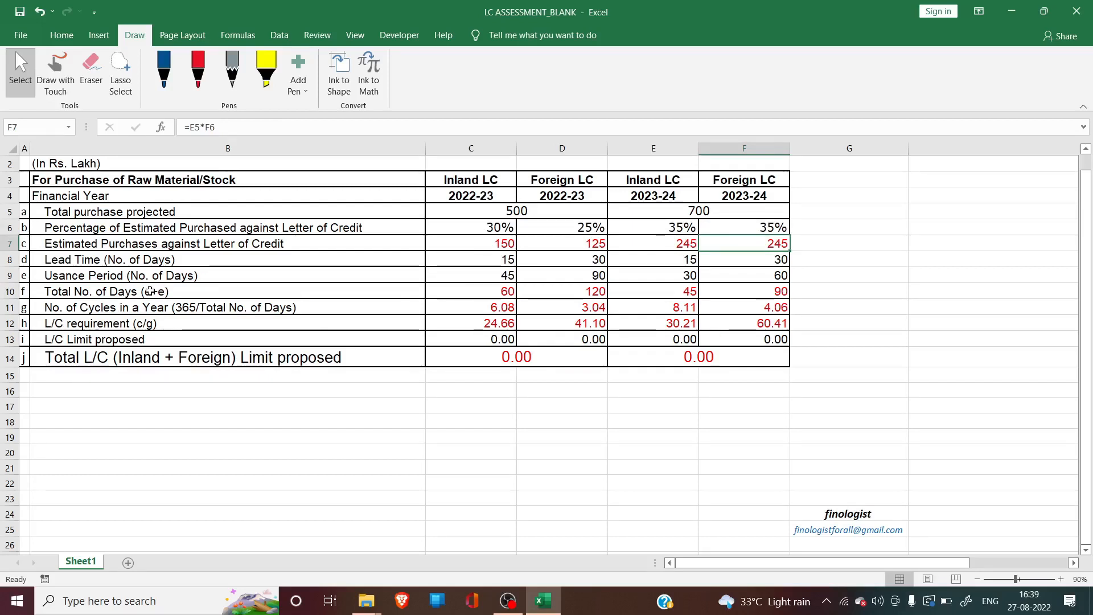
Step: Examine how the total number of days is calculated from lead time and usance period in all four LC columns
{"action": "left_click", "coordinate": [200, 291]}
{"action": "left_click", "coordinate": [480, 293]}
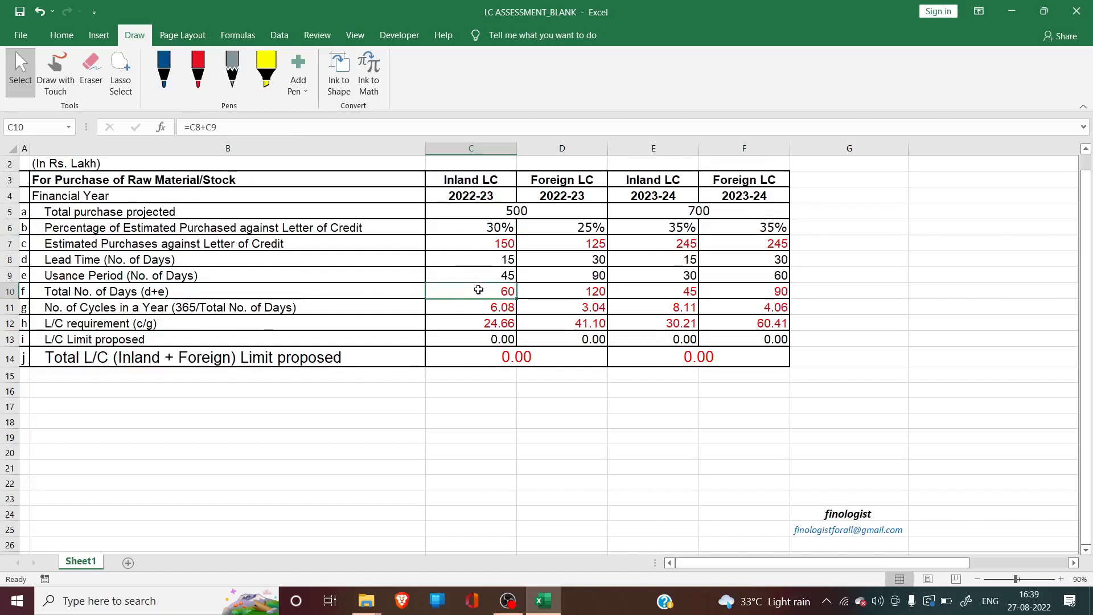
{"action": "left_click", "coordinate": [201, 286]}
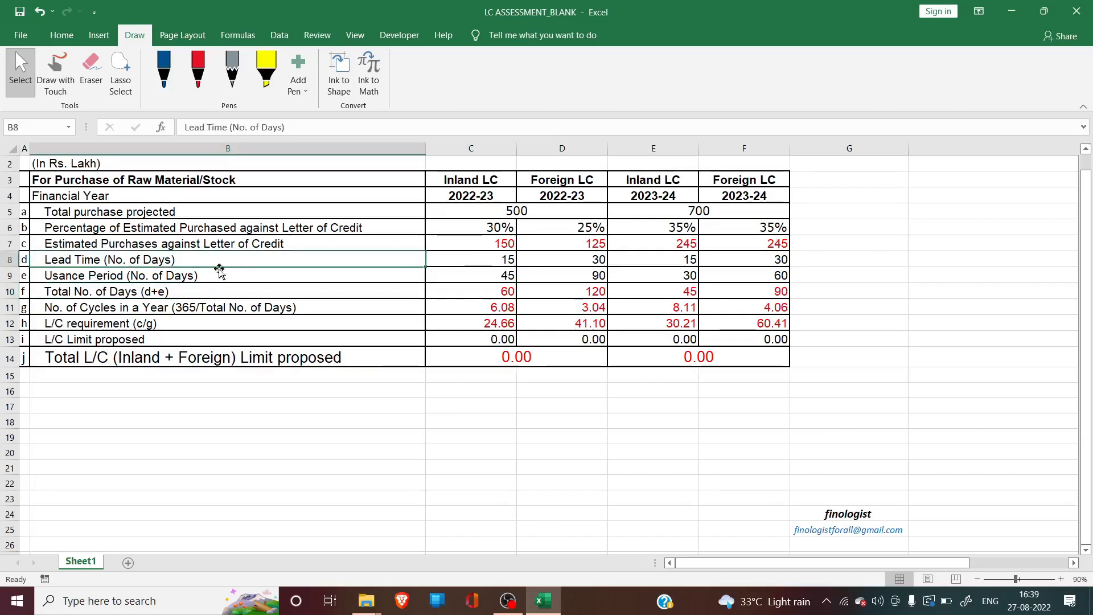
{"action": "left_click", "coordinate": [226, 276]}
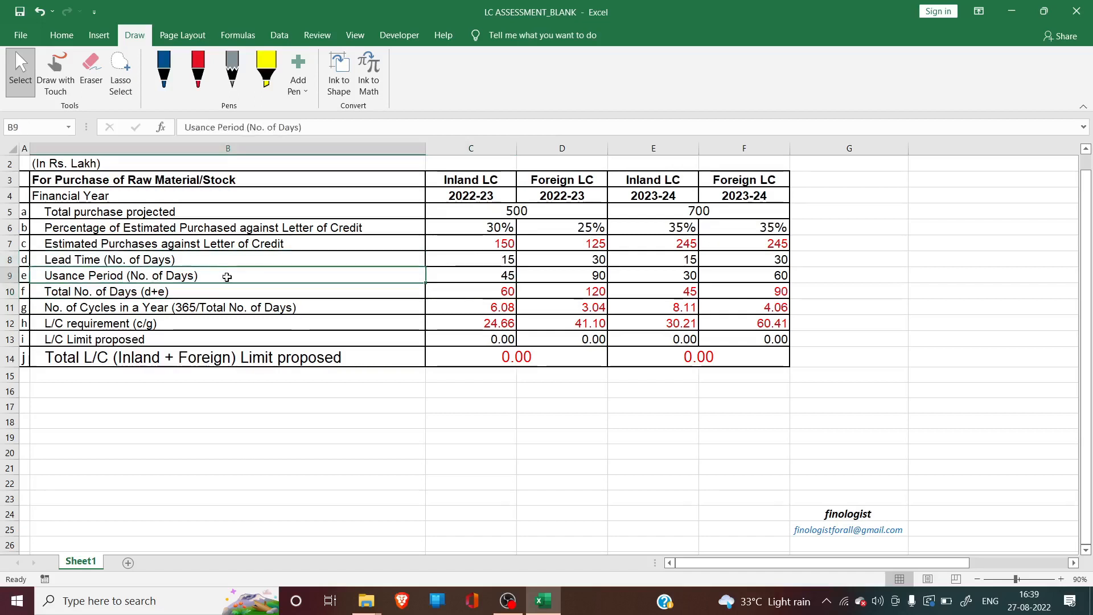
{"action": "left_click", "coordinate": [470, 291]}
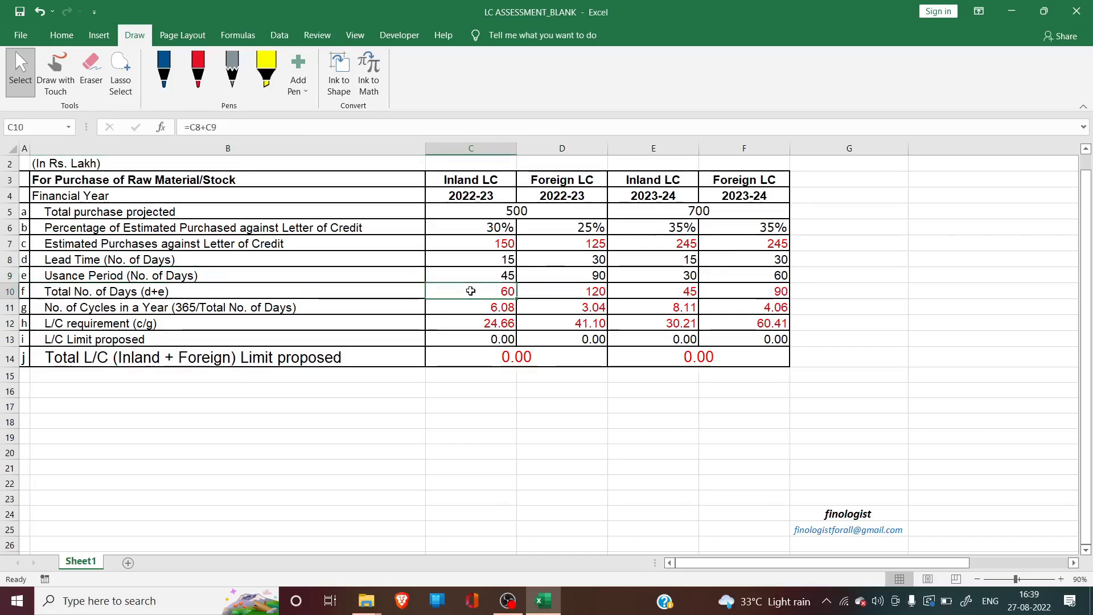
{"action": "left_click", "coordinate": [581, 290]}
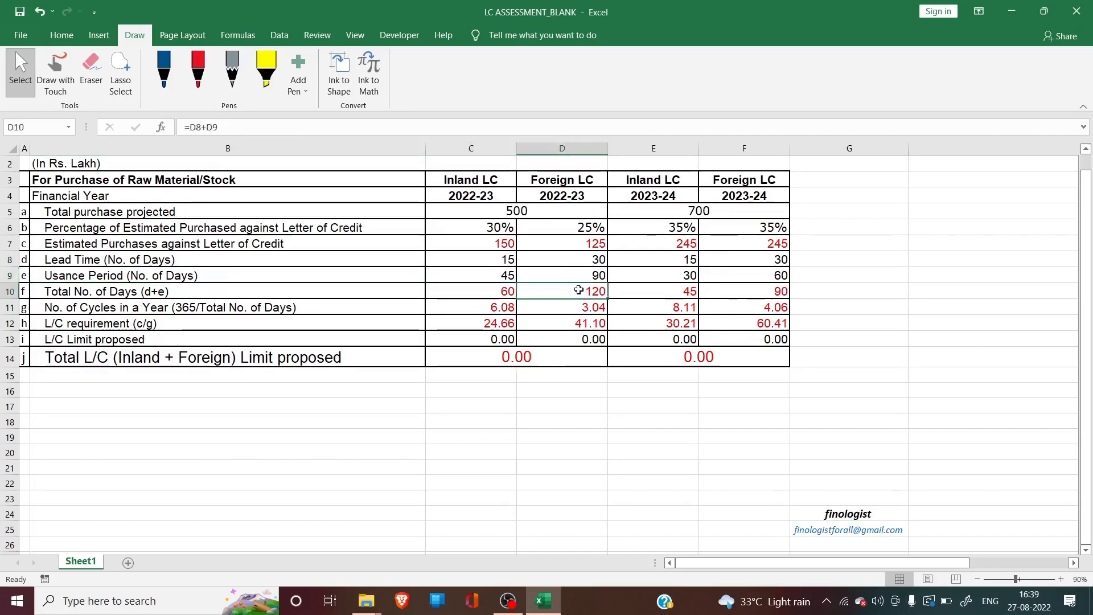
{"action": "left_click", "coordinate": [654, 291]}
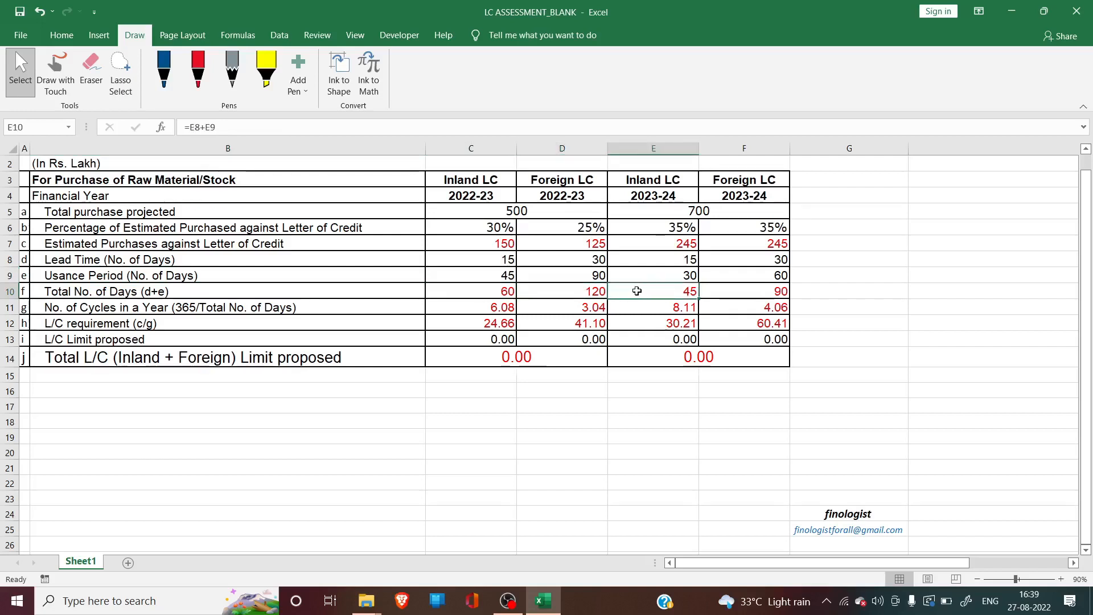
{"action": "left_click", "coordinate": [743, 288]}
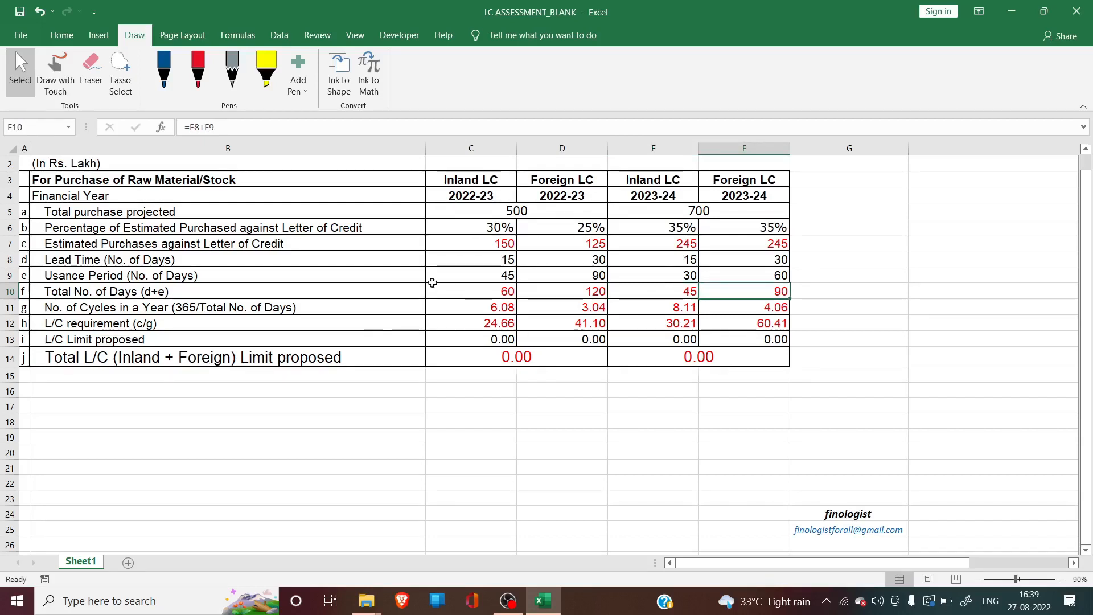
Step: Examine the formulas for the number of cycles in a year in all four Inland and Foreign LC columns
{"action": "left_click", "coordinate": [456, 309]}
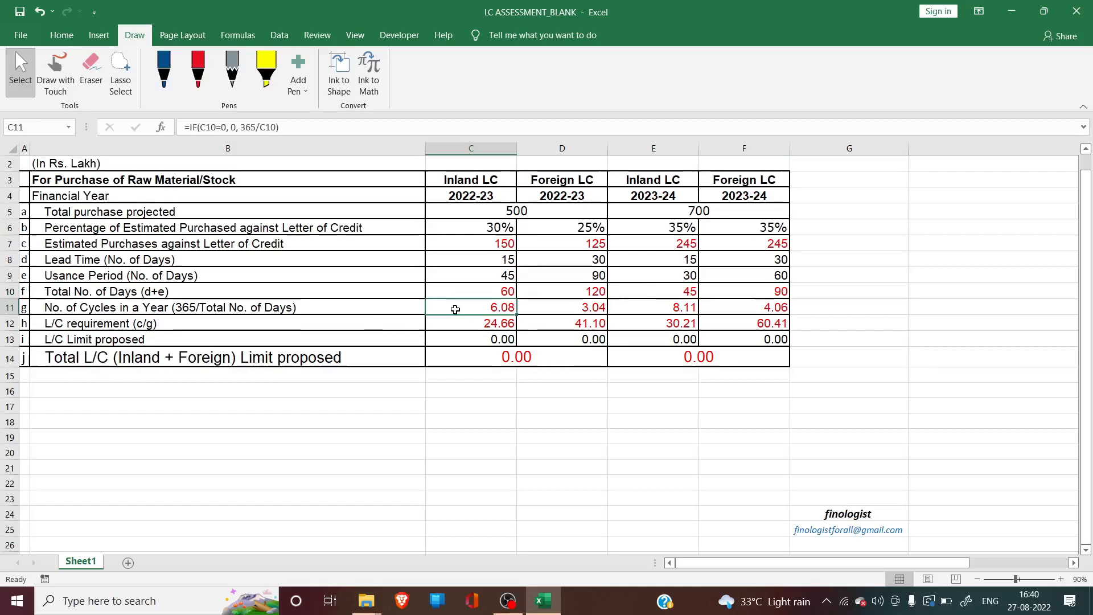
{"action": "left_click", "coordinate": [472, 292]}
{"action": "left_click", "coordinate": [454, 309]}
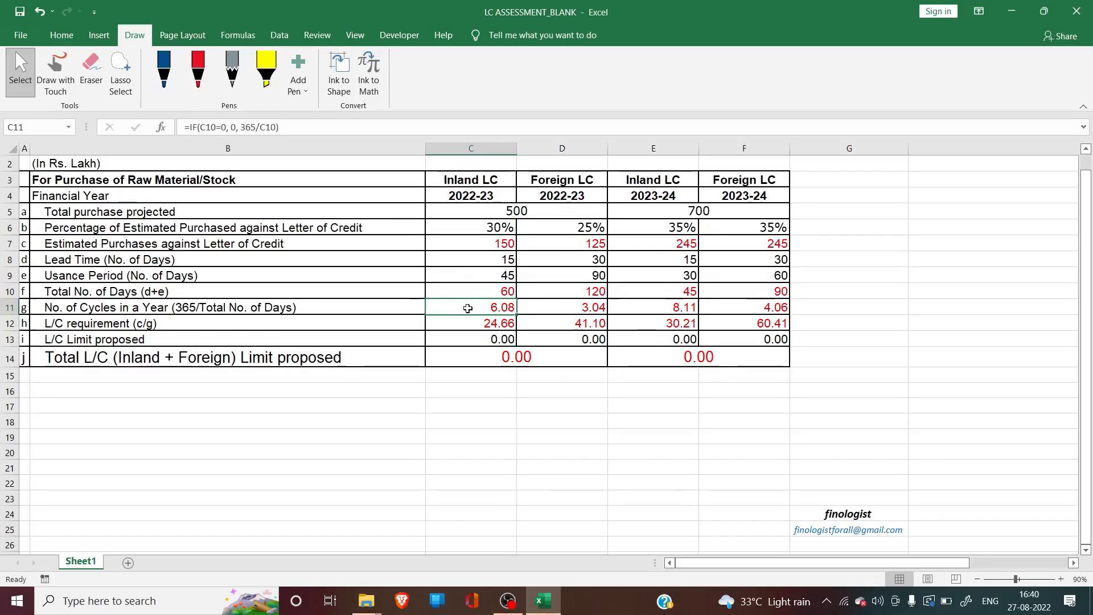
{"action": "left_click", "coordinate": [346, 308]}
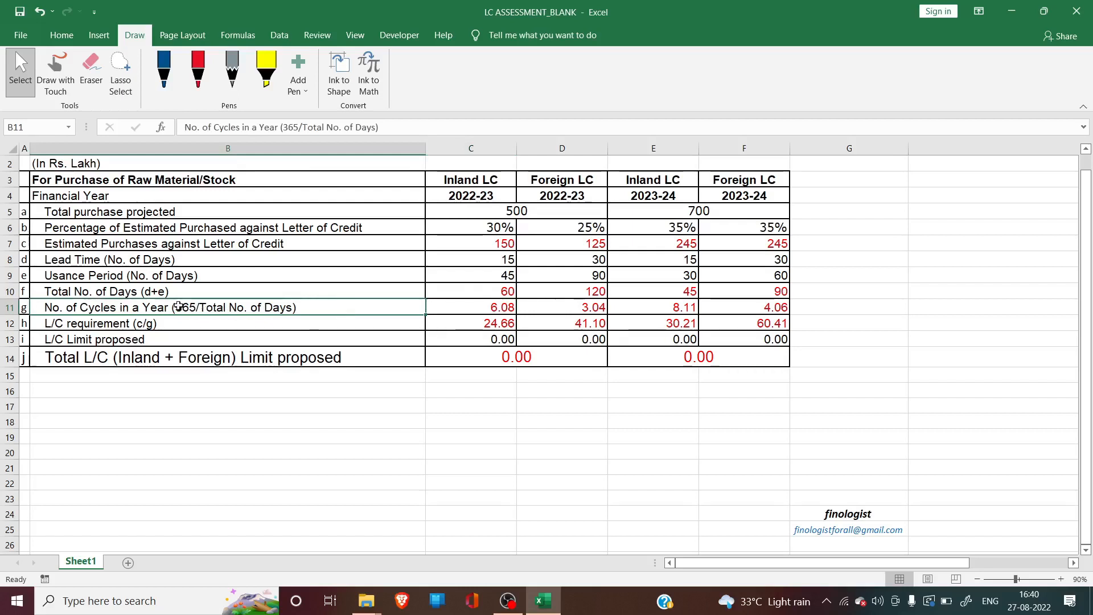
{"action": "left_click", "coordinate": [483, 306]}
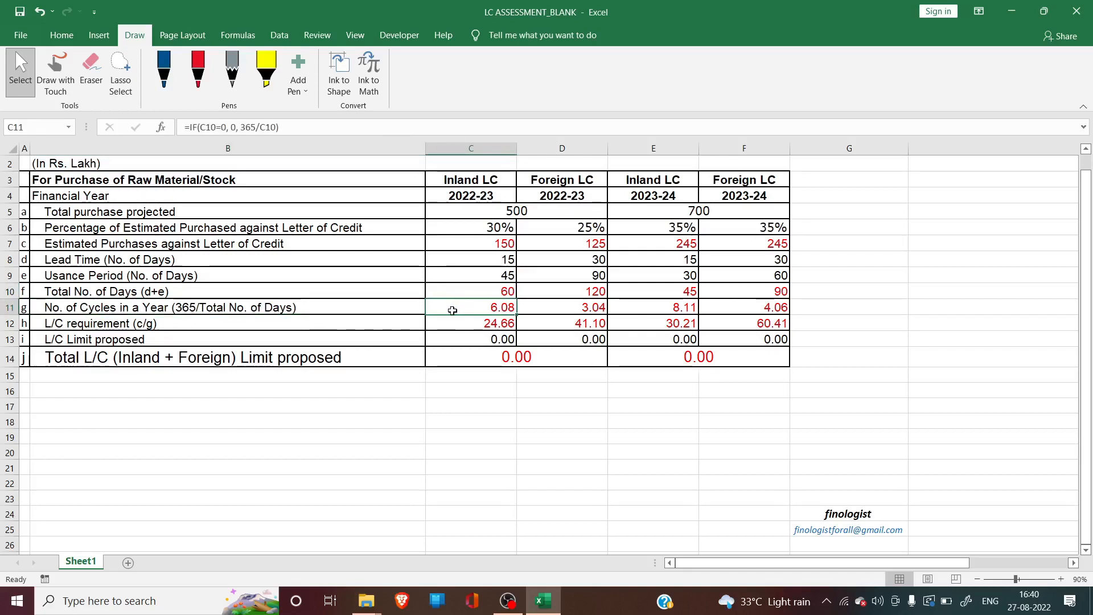
{"action": "left_click", "coordinate": [545, 308]}
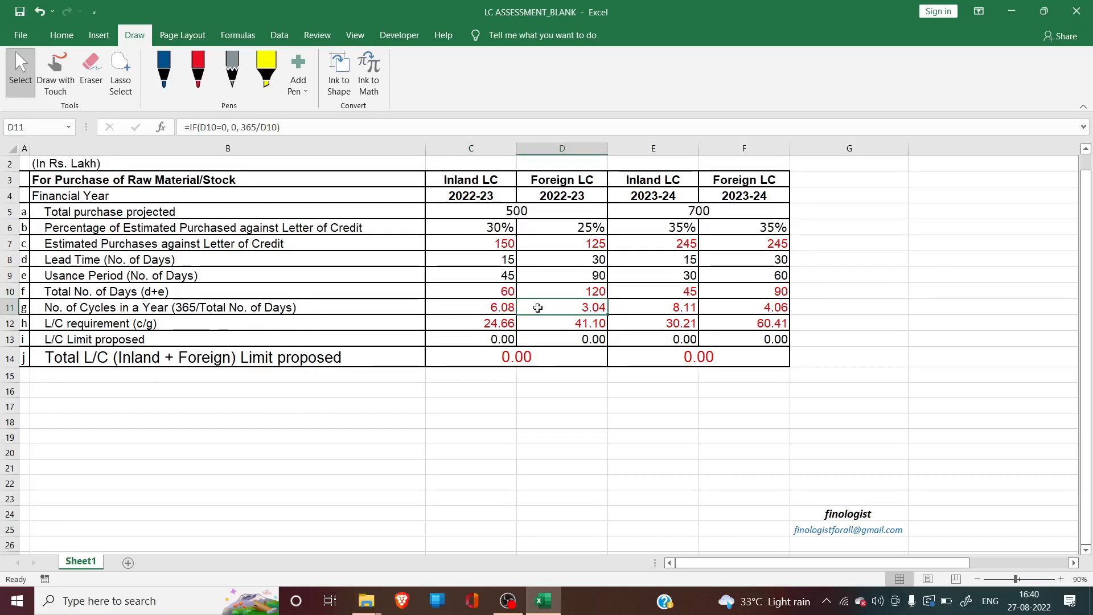
{"action": "left_click", "coordinate": [655, 308]}
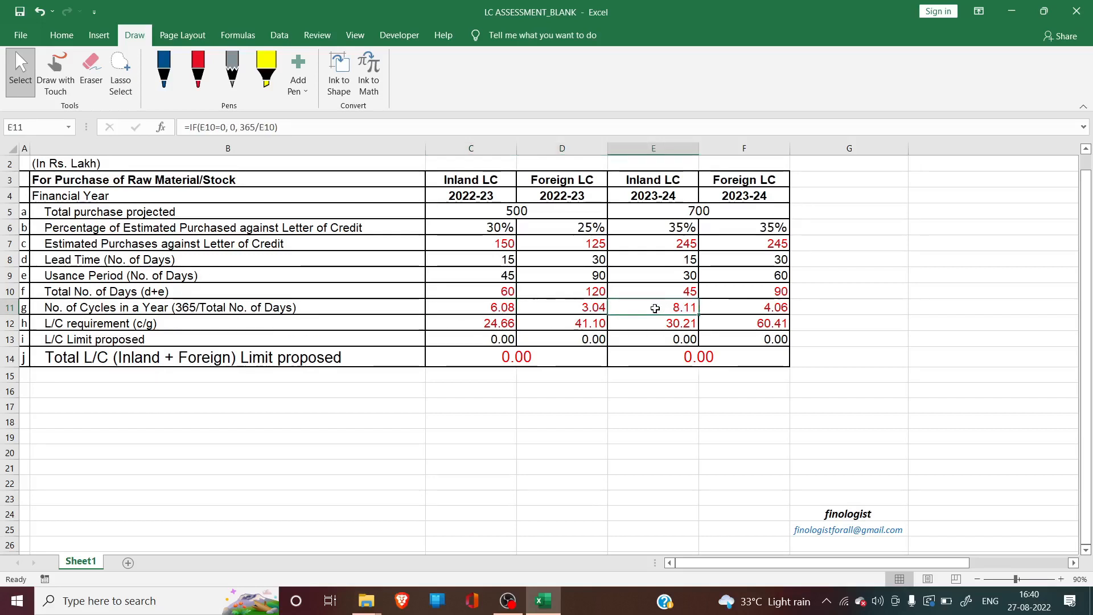
{"action": "left_click", "coordinate": [744, 308]}
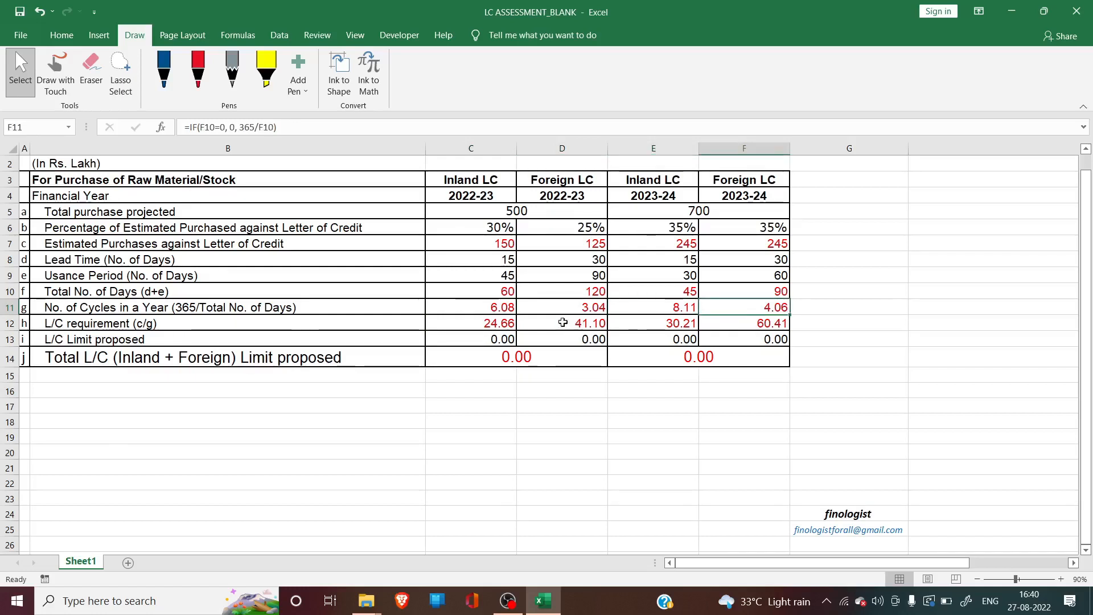
Step: Examine how the L/C requirement is calculated from estimated purchases and number of cycles in all four Inland and Foreign LC columns
{"action": "left_click", "coordinate": [486, 323]}
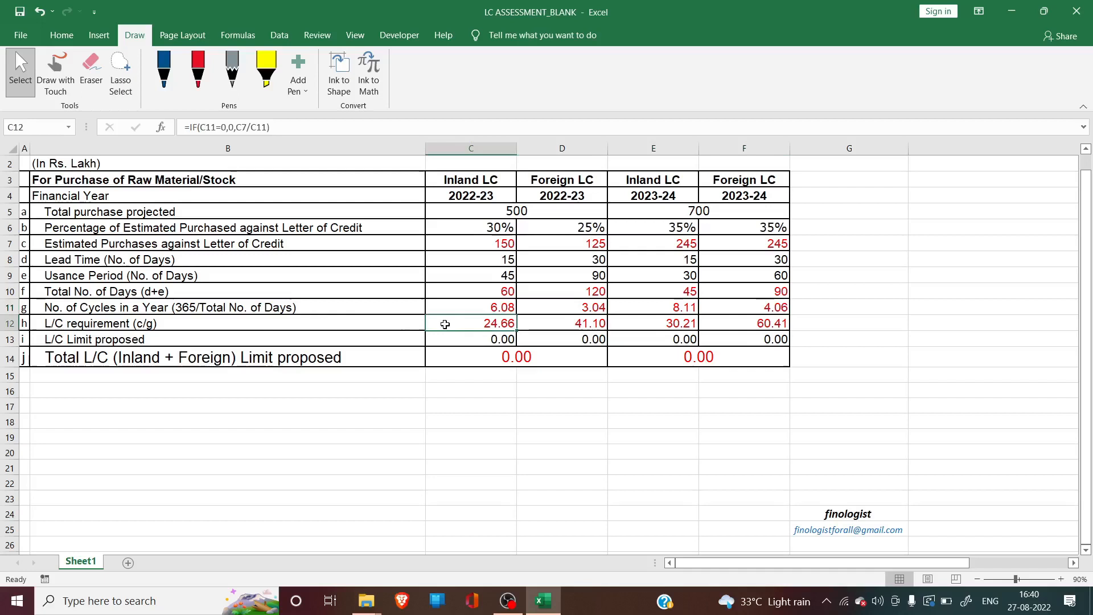
{"action": "left_click", "coordinate": [214, 320]}
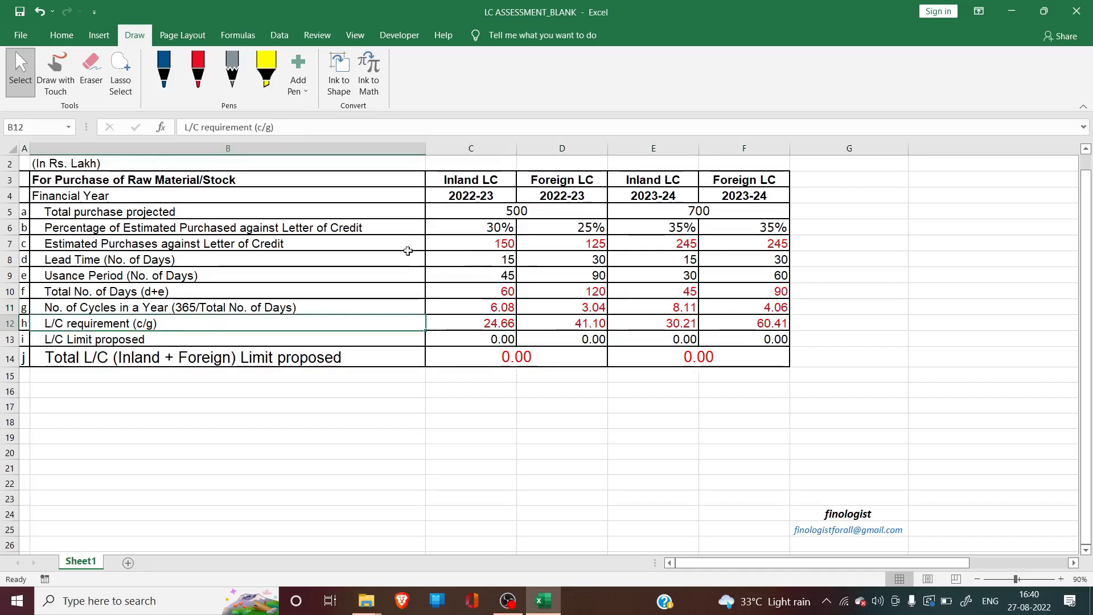
{"action": "left_click", "coordinate": [471, 241]}
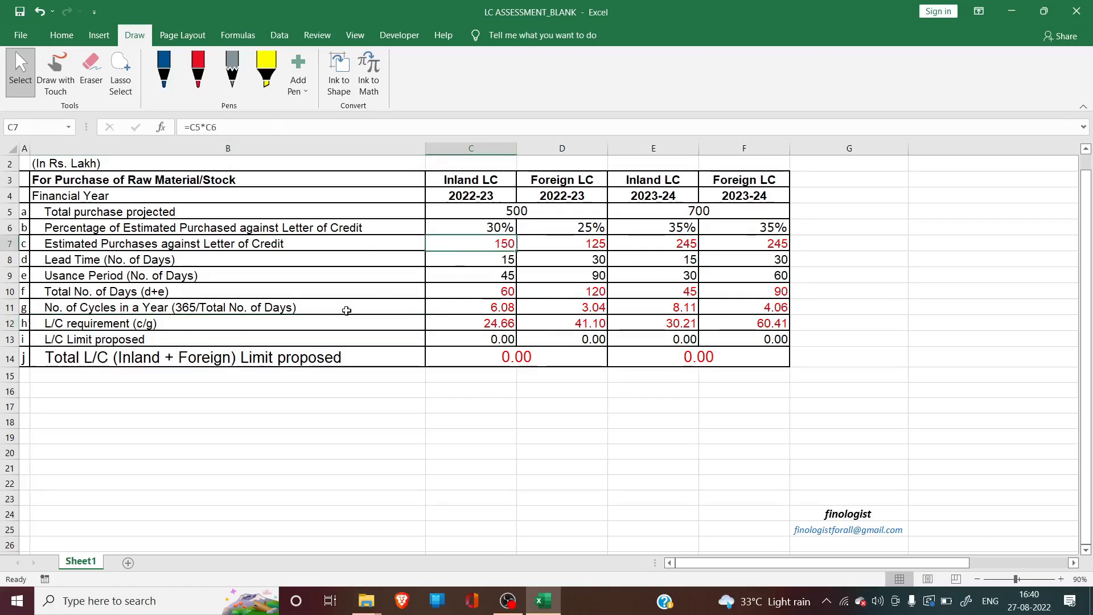
{"action": "left_click", "coordinate": [480, 308]}
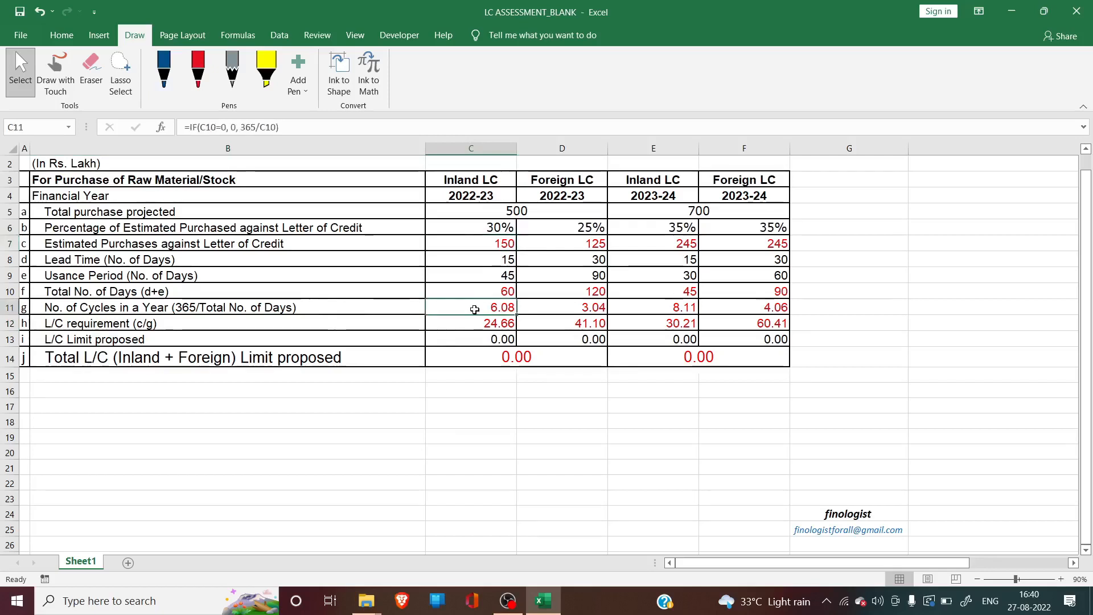
{"action": "left_click", "coordinate": [473, 242]}
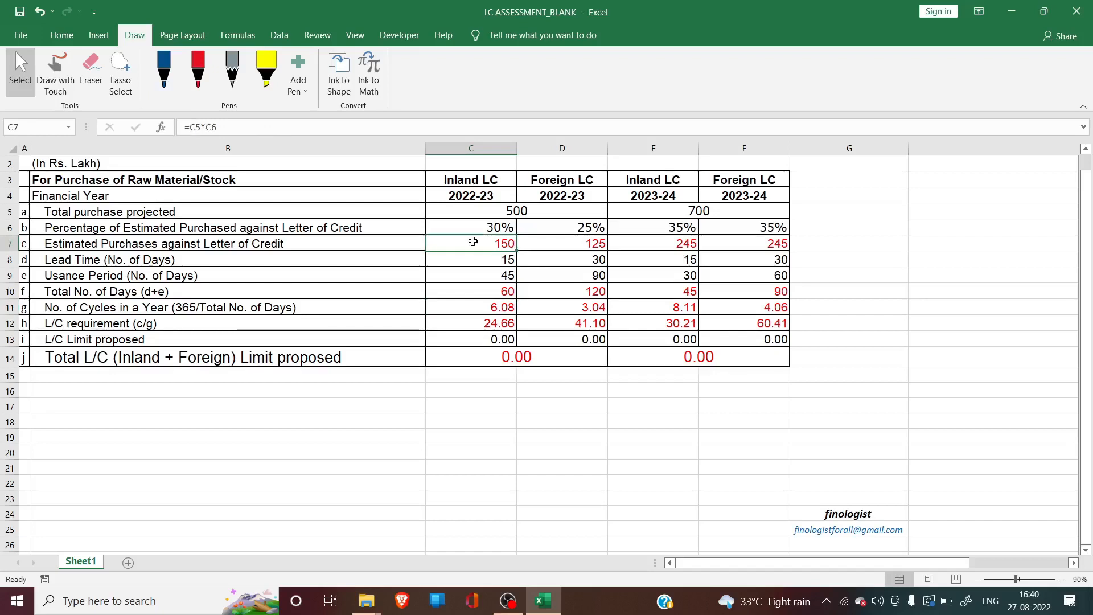
{"action": "left_click", "coordinate": [457, 305]}
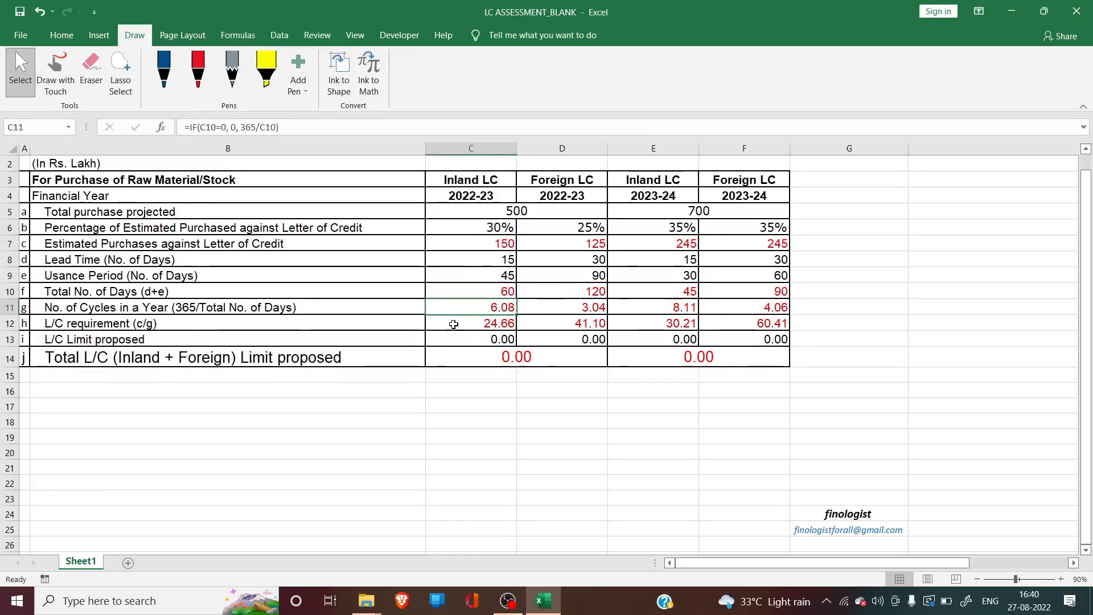
{"action": "left_click", "coordinate": [454, 324]}
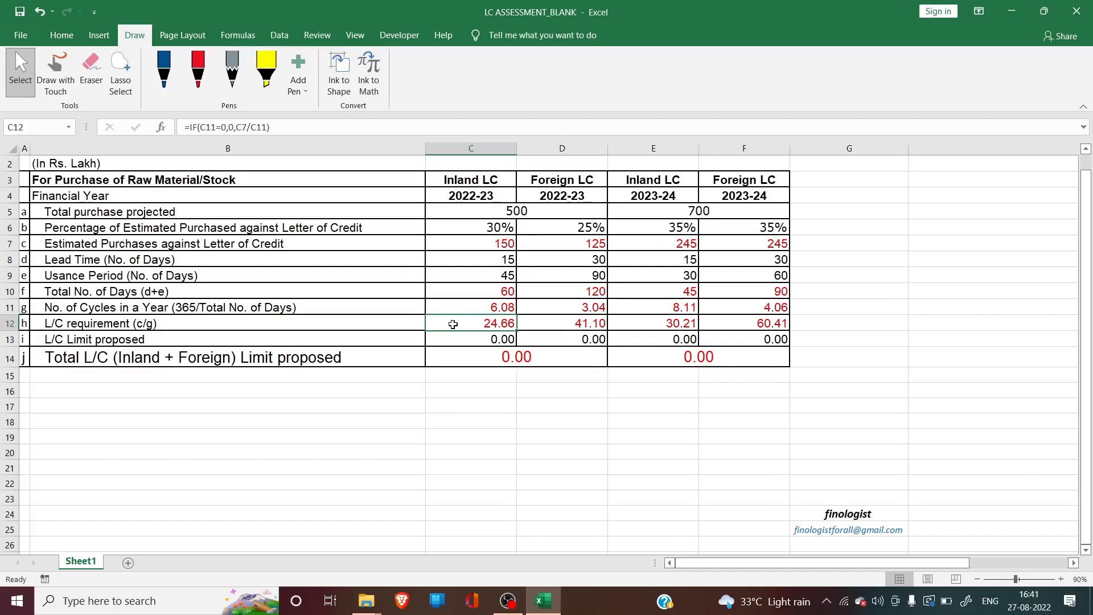
{"action": "left_click", "coordinate": [570, 323]}
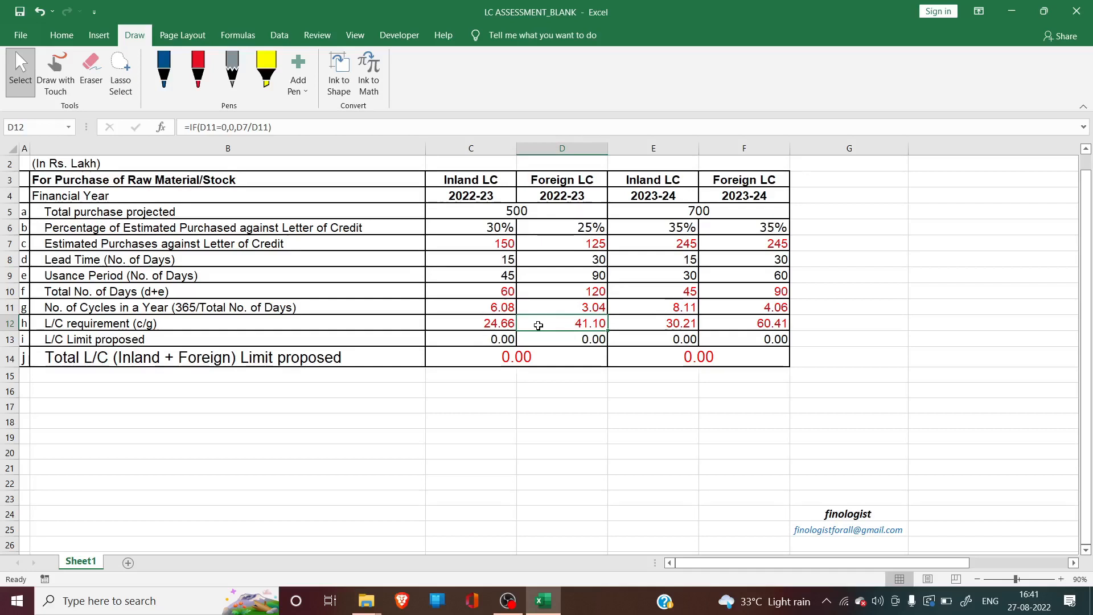
{"action": "left_click", "coordinate": [645, 323]}
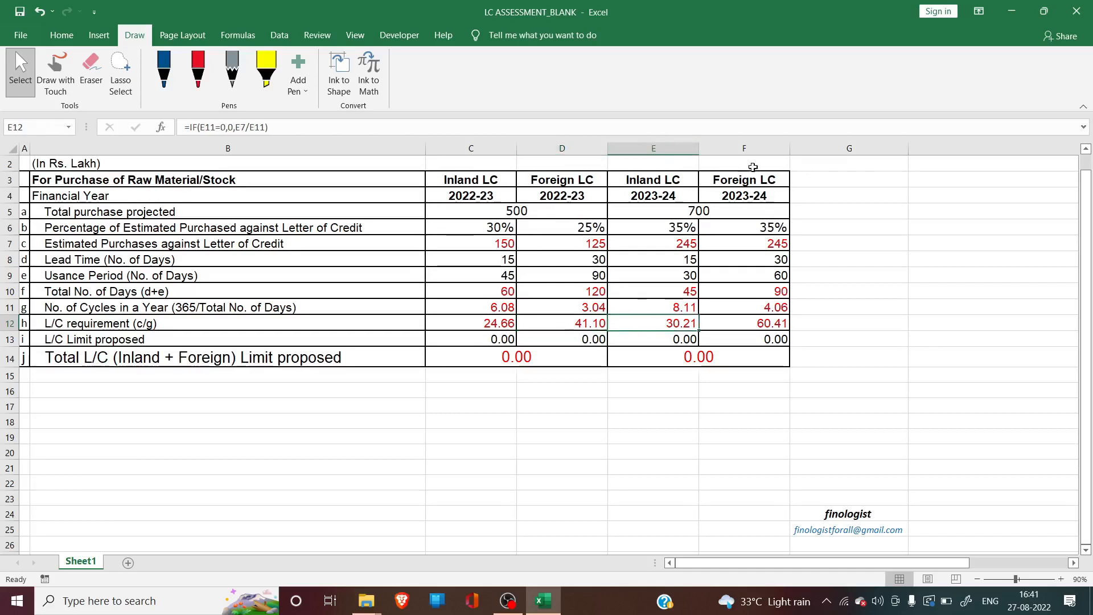
{"action": "left_click", "coordinate": [724, 322]}
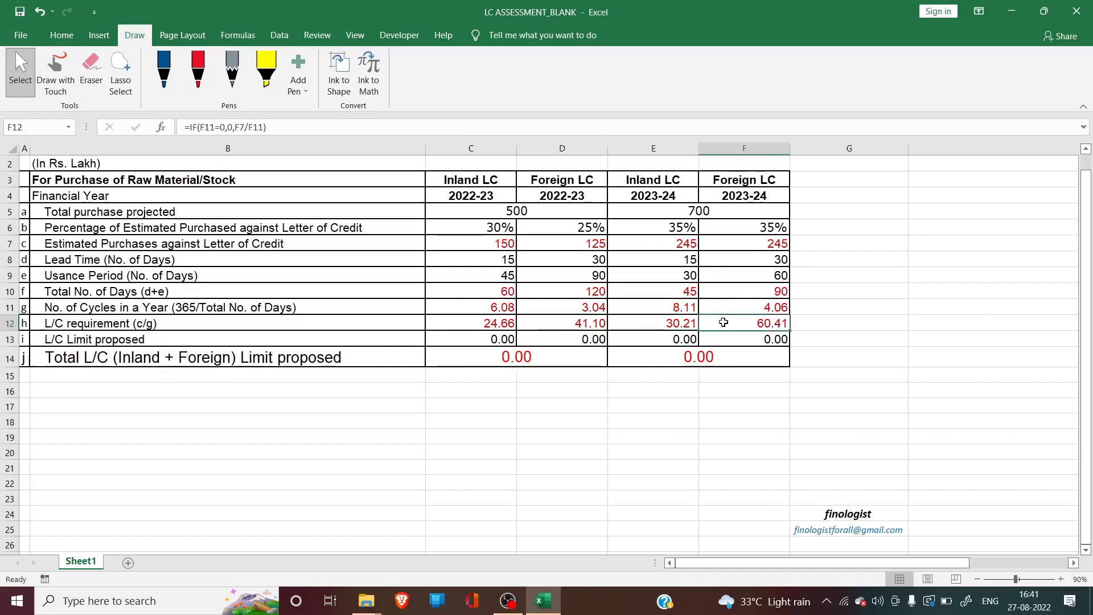
Step: Enter proposed L/C limits of 25 Inland and 41 Foreign for 2022-23, and 30 Inland and 60 Foreign for 2023-24
{"action": "left_click", "coordinate": [459, 341]}
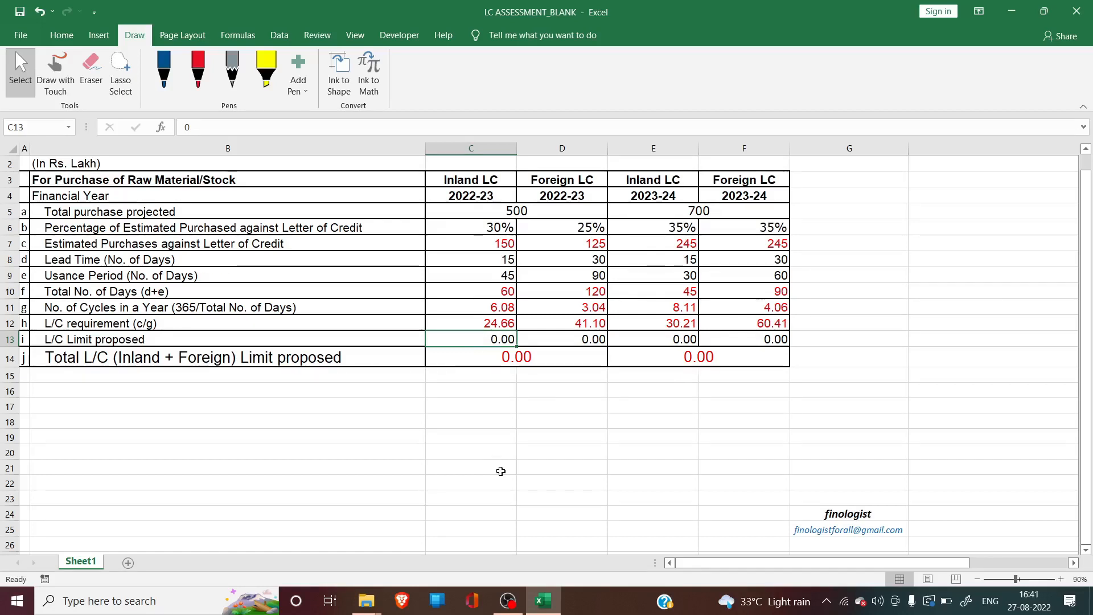
{"action": "type", "text": "25"}
{"action": "key", "text": "Tab"}
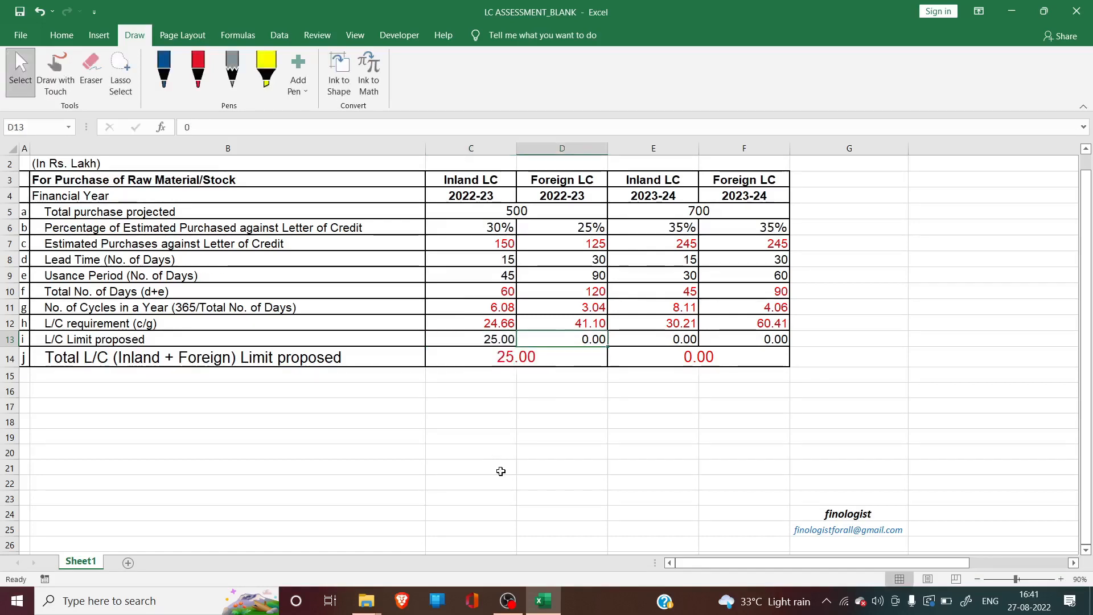
{"action": "type", "text": "41"}
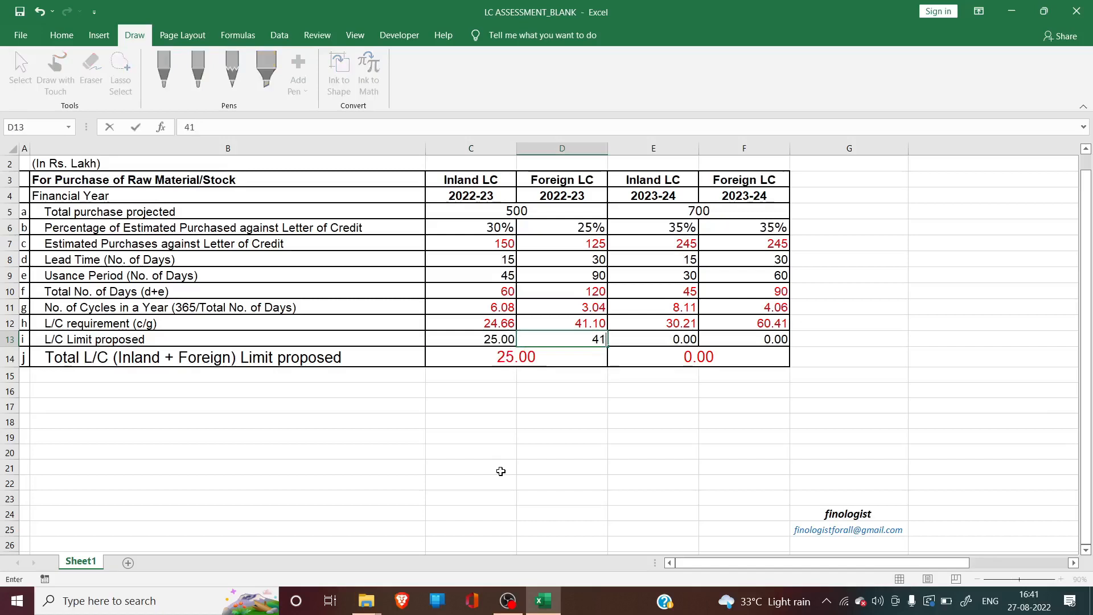
{"action": "key", "text": "Tab"}
{"action": "type", "text": "30"}
{"action": "key", "text": "Tab"}
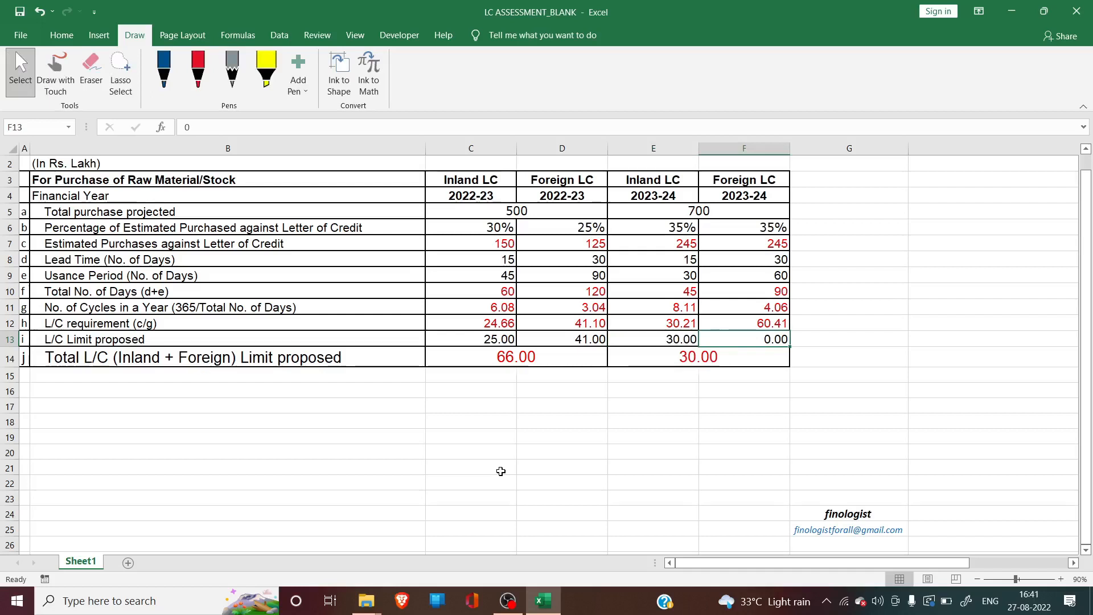
{"action": "type", "text": "60"}
{"action": "key", "text": "Return"}
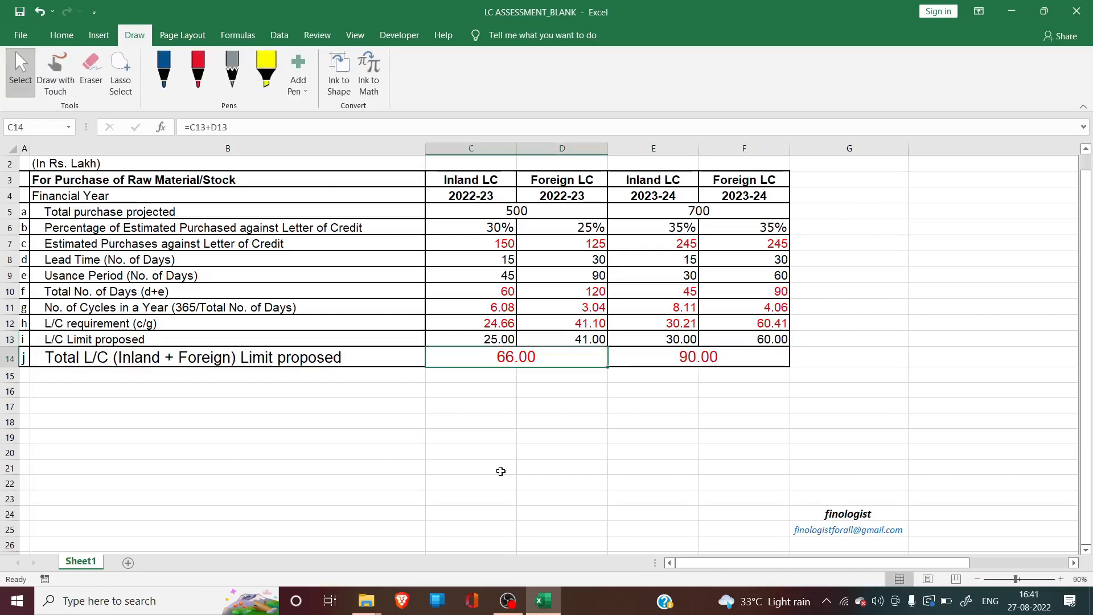
Step: Examine the formula for the 2022-23 total Inland and Foreign L/C limit proposed
{"action": "key", "text": "Left"}
{"action": "key", "text": "Right"}
{"action": "key", "text": "Left"}
{"action": "key", "text": "Right"}
{"action": "key", "text": "Left"}
{"action": "key", "text": "Right"}
{"action": "key", "text": "Left"}
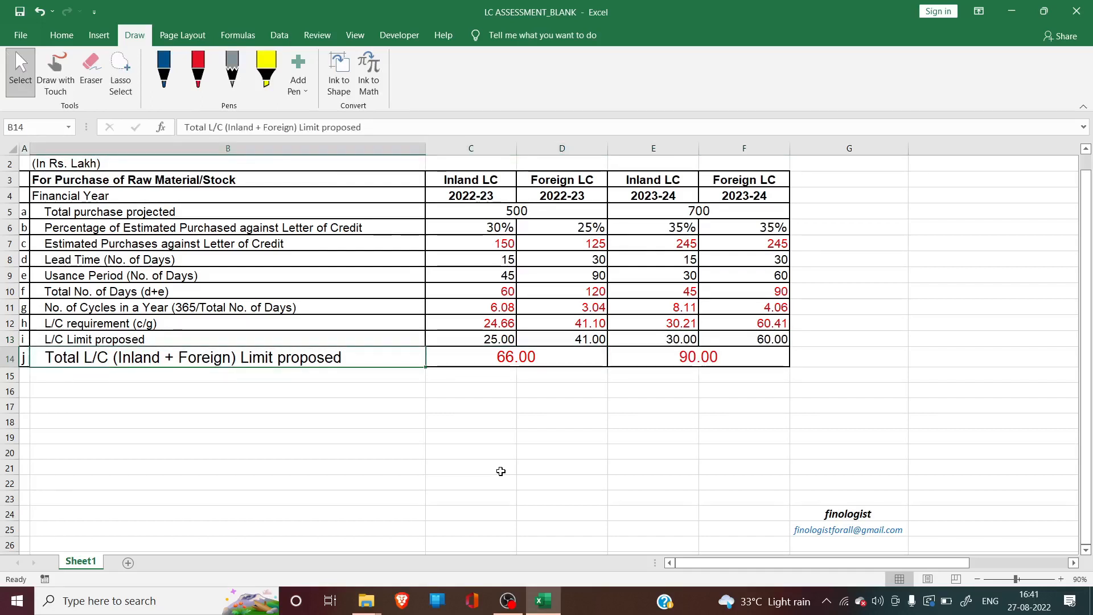
{"action": "key", "text": "Right"}
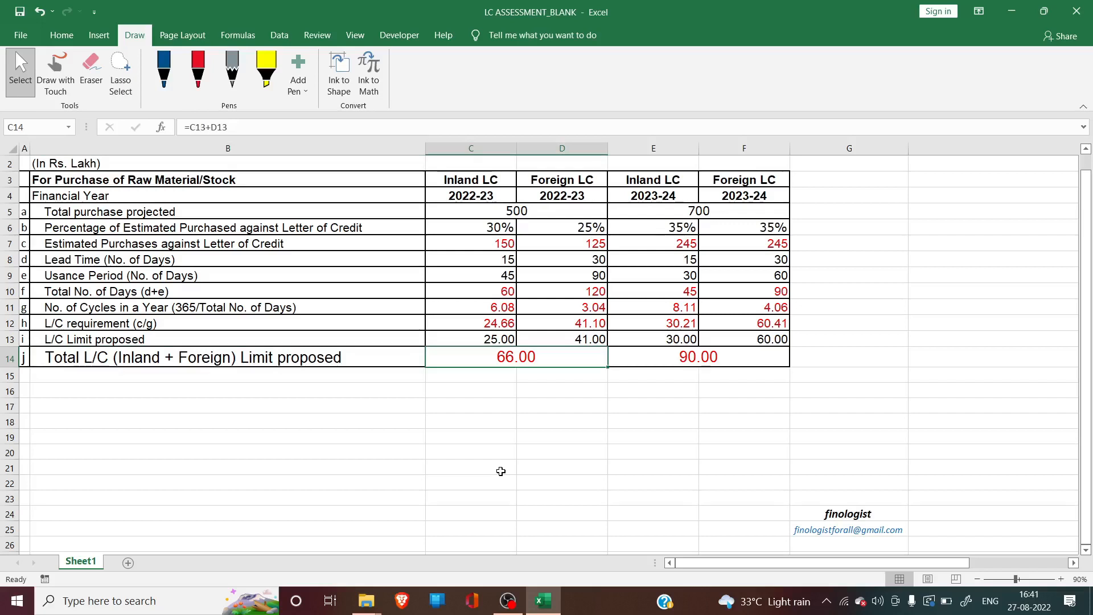
Step: Review the lead time and usance period rows across the Inland and Foreign LC columns
{"action": "key", "text": "Up"}
{"action": "key", "text": "Up"}
{"action": "key", "text": "Up"}
{"action": "key", "text": "Up"}
{"action": "key", "text": "Up"}
{"action": "key", "text": "Left"}
{"action": "key", "text": "Left"}
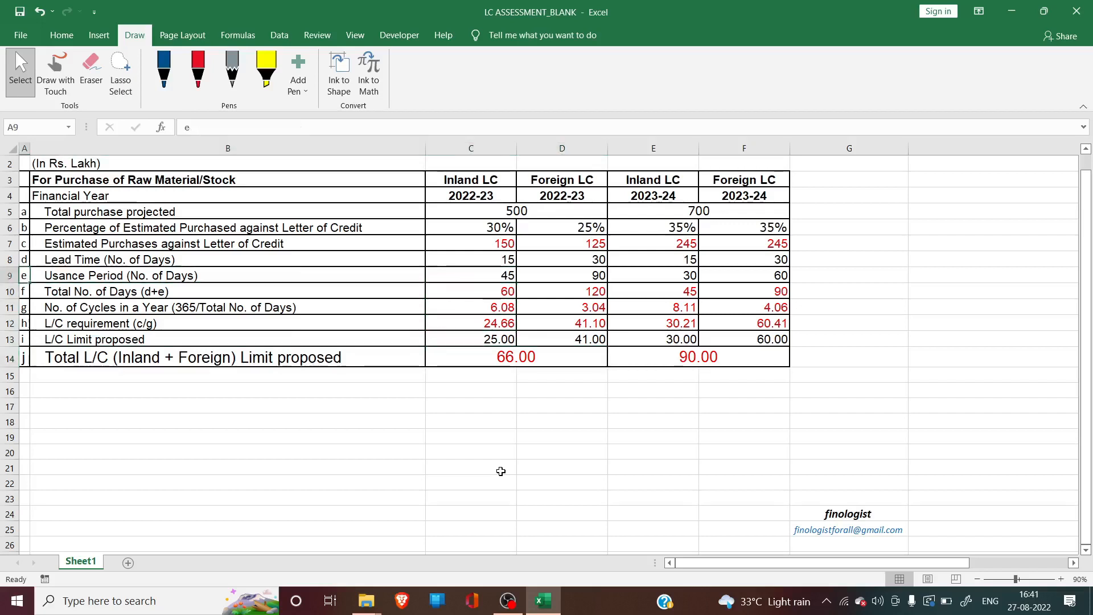
{"action": "key", "text": "Up"}
{"action": "key", "text": "Right"}
{"action": "key", "text": "Right"}
{"action": "key", "text": "Right"}
{"action": "key", "text": "Down"}
{"action": "key", "text": "Right"}
{"action": "key", "text": "Right"}
{"action": "key", "text": "Left"}
{"action": "key", "text": "Left"}
{"action": "key", "text": "Left"}
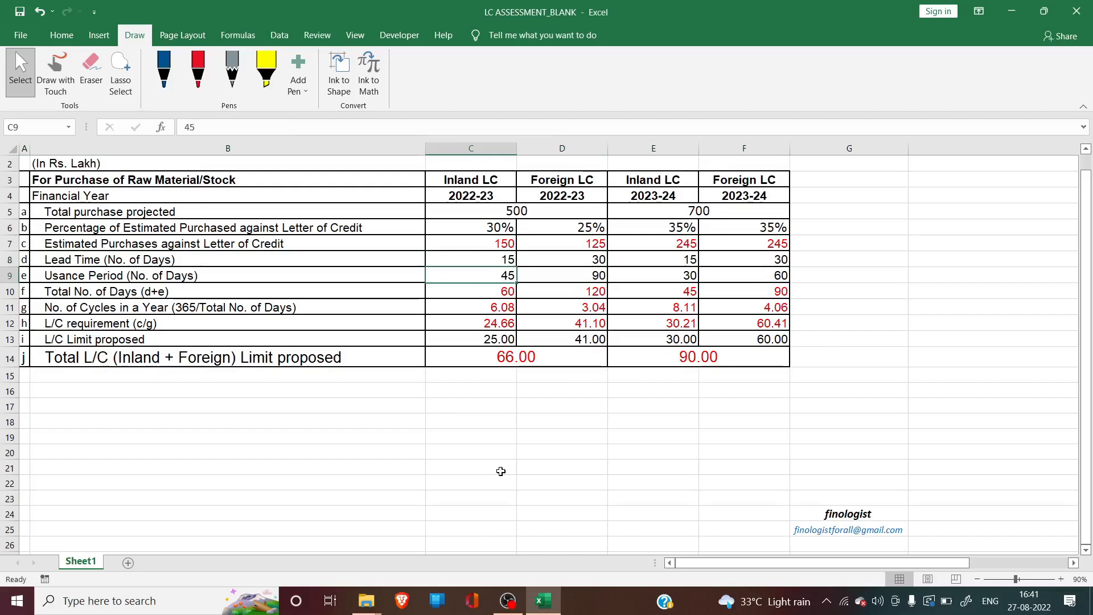
Step: Review the whole assessment sheet from its title down to the total proposed limit row
{"action": "key", "text": "Up"}
{"action": "key", "text": "Up"}
{"action": "key", "text": "Up"}
{"action": "key", "text": "Up"}
{"action": "key", "text": "Up"}
{"action": "key", "text": "Up"}
{"action": "key", "text": "Up"}
{"action": "key", "text": "Up"}
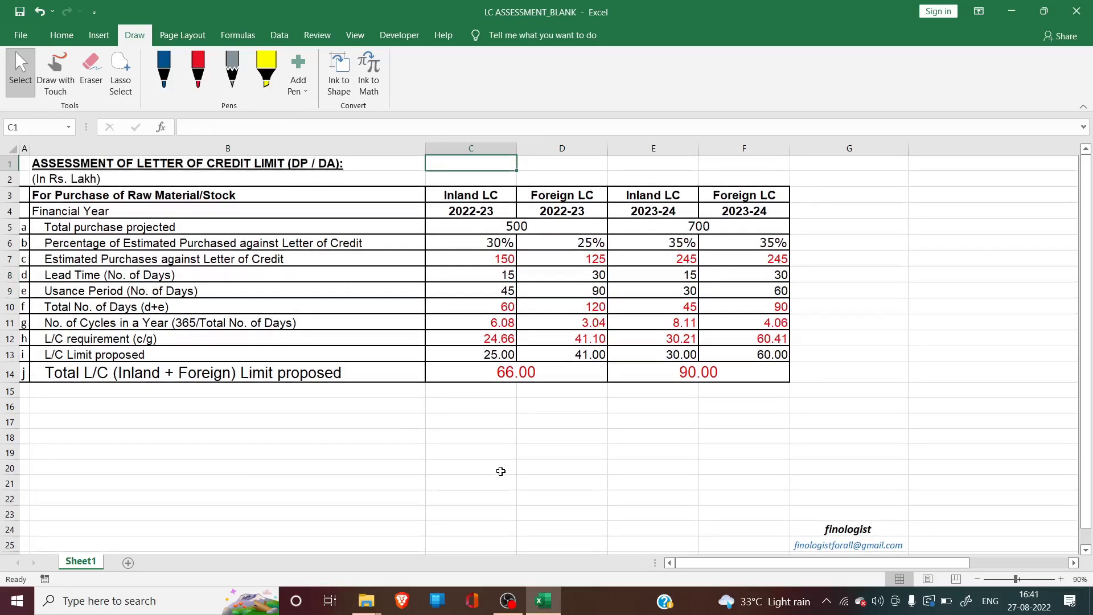
{"action": "key", "text": "Left"}
{"action": "key", "text": "Left"}
{"action": "key", "text": "Down"}
{"action": "key", "text": "Down"}
{"action": "key", "text": "Down"}
{"action": "key", "text": "Down"}
{"action": "key", "text": "Down"}
{"action": "key", "text": "Down"}
{"action": "key", "text": "Down"}
{"action": "key", "text": "Down"}
{"action": "key", "text": "Down"}
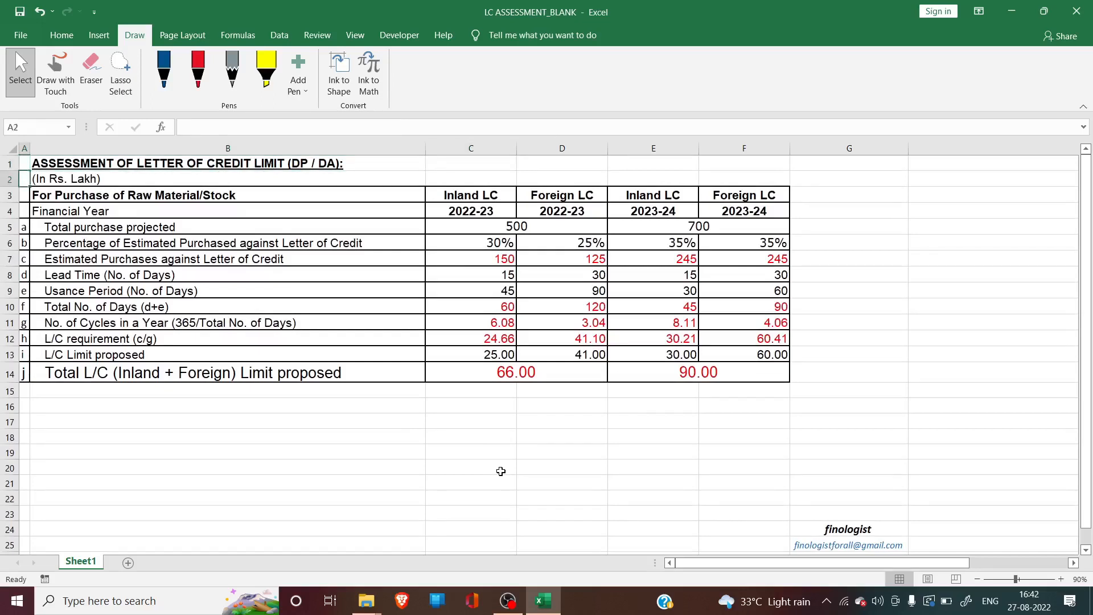
{"action": "key", "text": "Down"}
{"action": "key", "text": "Down"}
{"action": "key", "text": "Down"}
{"action": "key", "text": "Down"}
{"action": "key", "text": "Down"}
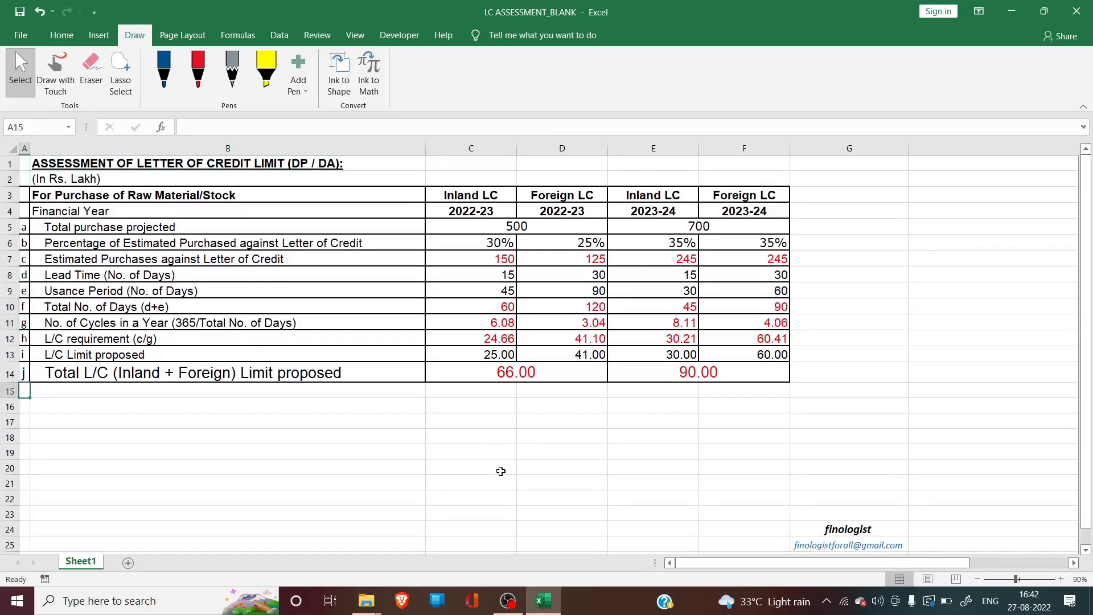
Step: Review the usance period values across all four Inland and Foreign LC columns
{"action": "key", "text": "Right"}
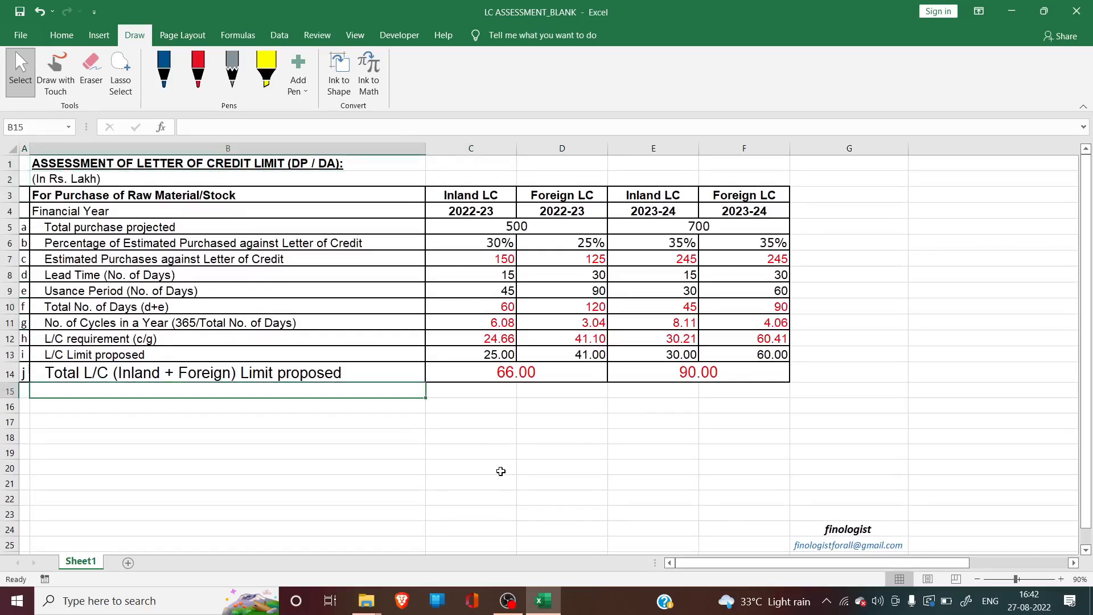
{"action": "key", "text": "Up"}
{"action": "key", "text": "Up"}
{"action": "key", "text": "Up"}
{"action": "key", "text": "Up"}
{"action": "key", "text": "Up"}
{"action": "key", "text": "Up"}
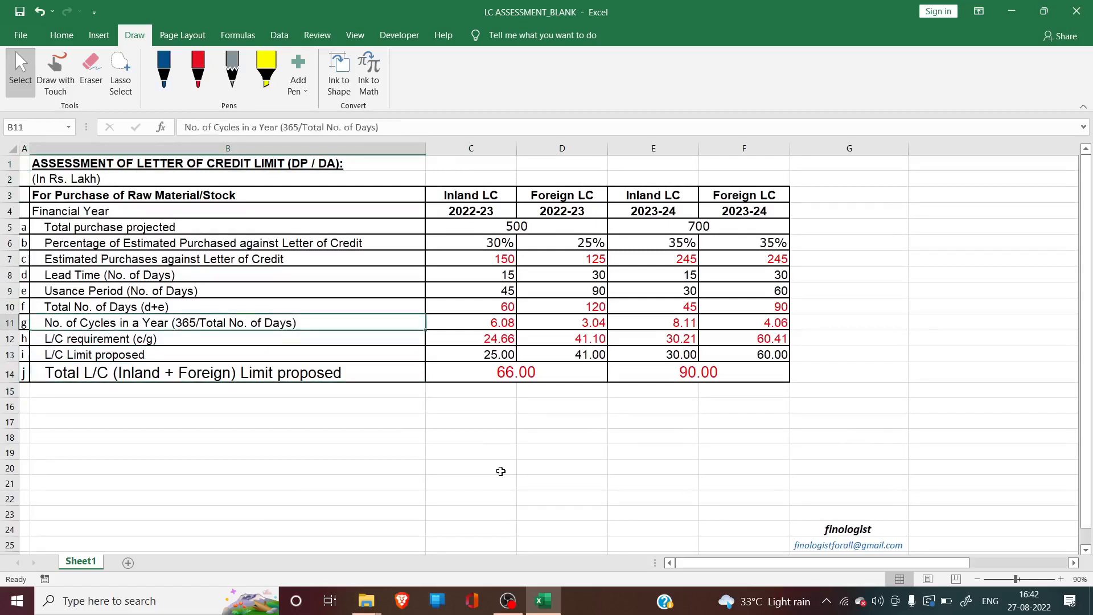
{"action": "key", "text": "Right"}
{"action": "key", "text": "Left"}
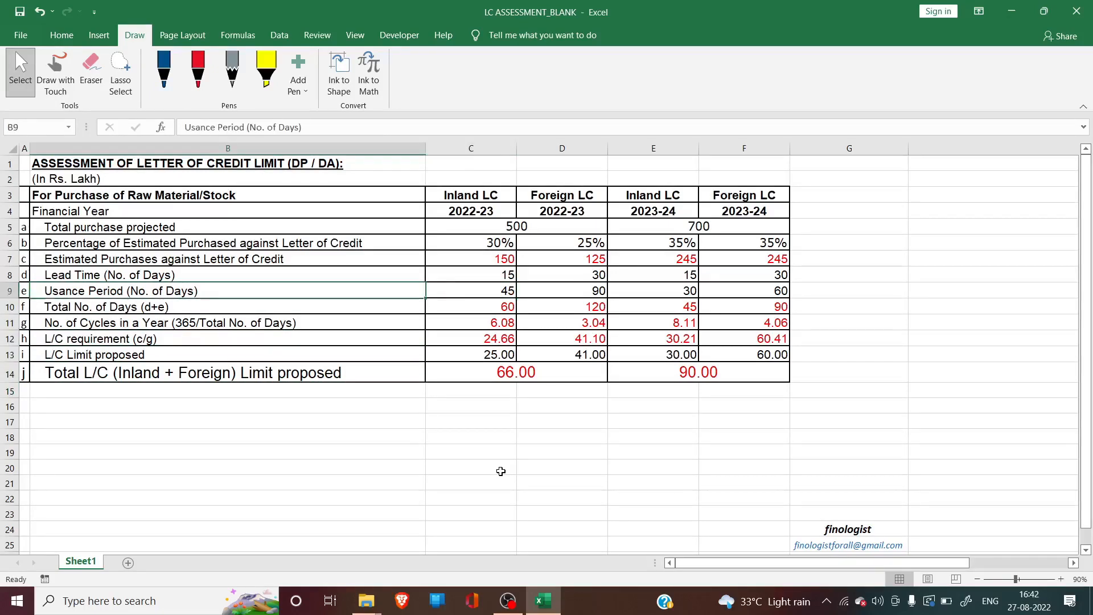
{"action": "key", "text": "Right"}
{"action": "key", "text": "Right"}
{"action": "key", "text": "Right"}
{"action": "key", "text": "Right"}
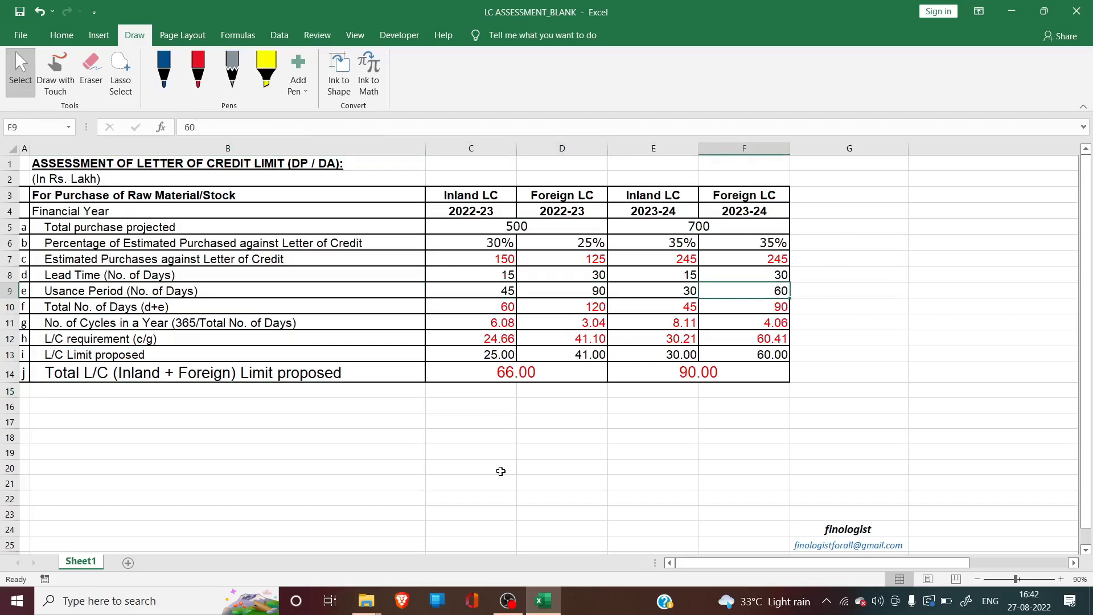
{"action": "key", "text": "Left"}
{"action": "key", "text": "Left"}
{"action": "key", "text": "Left"}
{"action": "key", "text": "Left"}
{"action": "key", "text": "Right"}
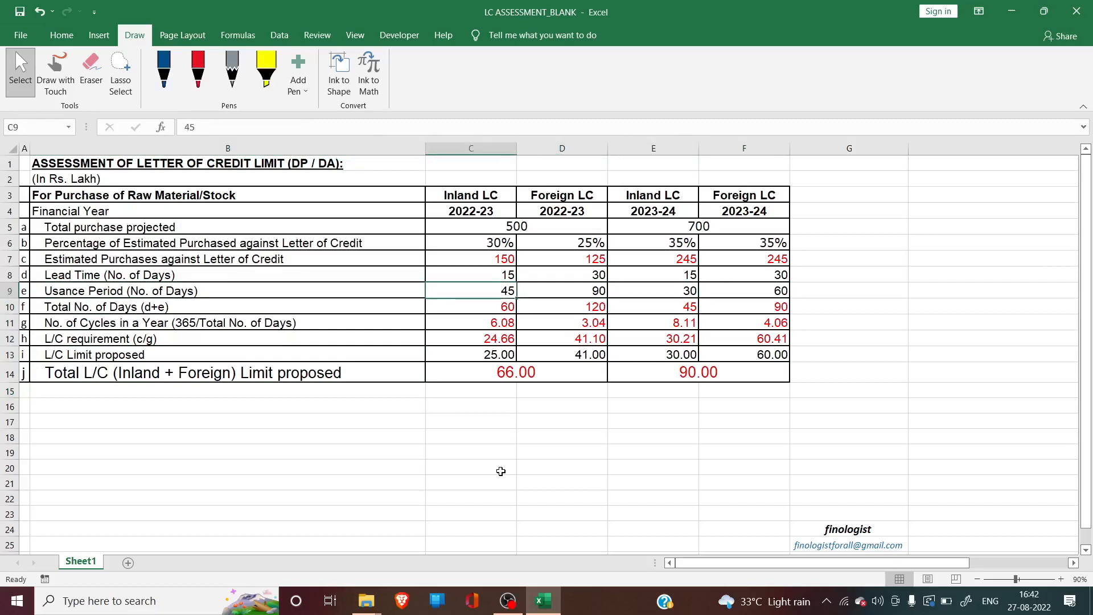
{"action": "key", "text": "Left"}
{"action": "key", "text": "Right"}
{"action": "key", "text": "Left"}
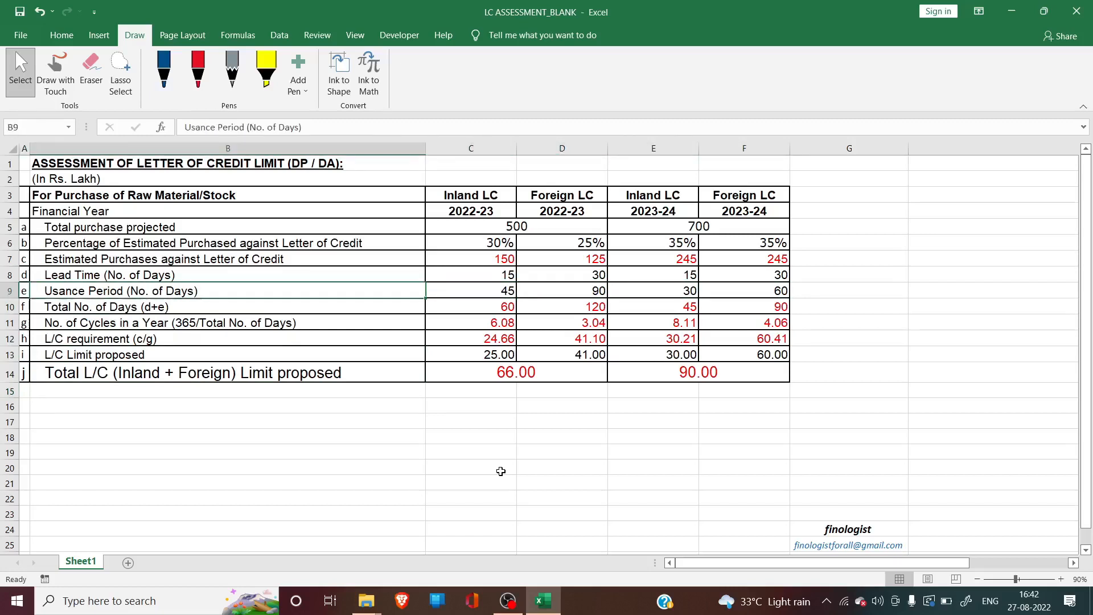
{"action": "key", "text": "Right"}
{"action": "key", "text": "Left"}
{"action": "key", "text": "Right"}
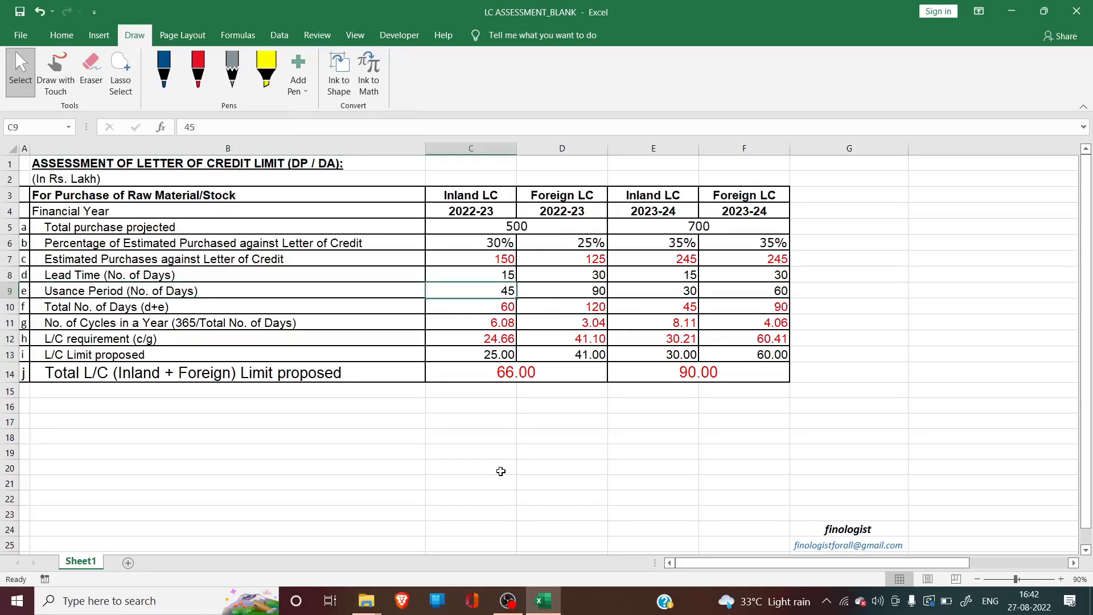
{"action": "key", "text": "Left"}
{"action": "key", "text": "Left"}
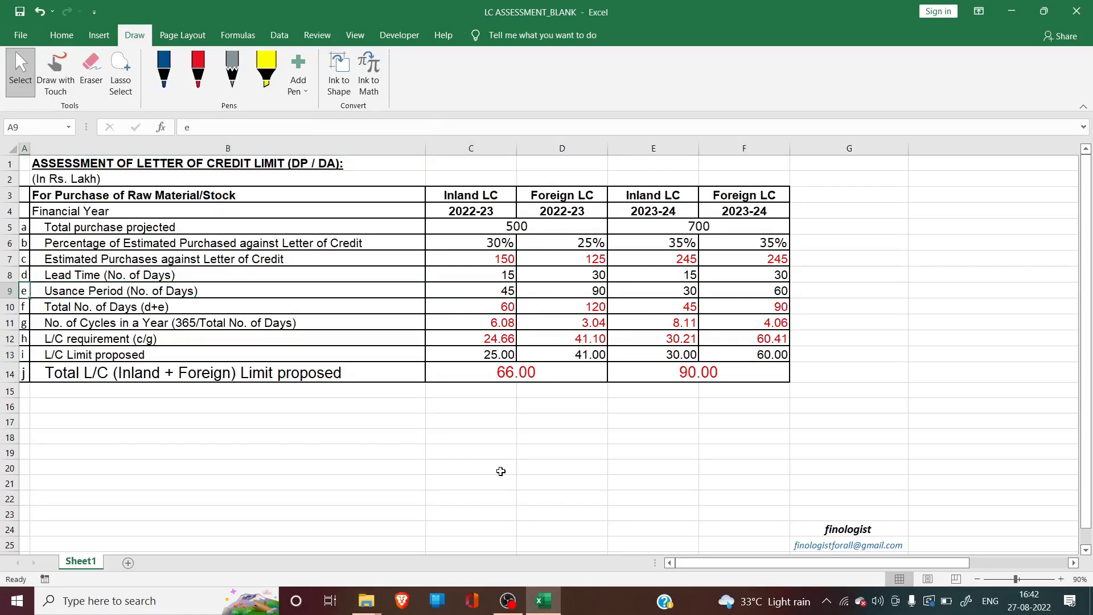
{"action": "key", "text": "Right"}
{"action": "key", "text": "Right"}
{"action": "key", "text": "Right"}
{"action": "key", "text": "Right"}
{"action": "key", "text": "Right"}
{"action": "key", "text": "Left"}
{"action": "key", "text": "Left"}
{"action": "key", "text": "Left"}
{"action": "key", "text": "Left"}
{"action": "key", "text": "Left"}
{"action": "key", "text": "Right"}
{"action": "key", "text": "Right"}
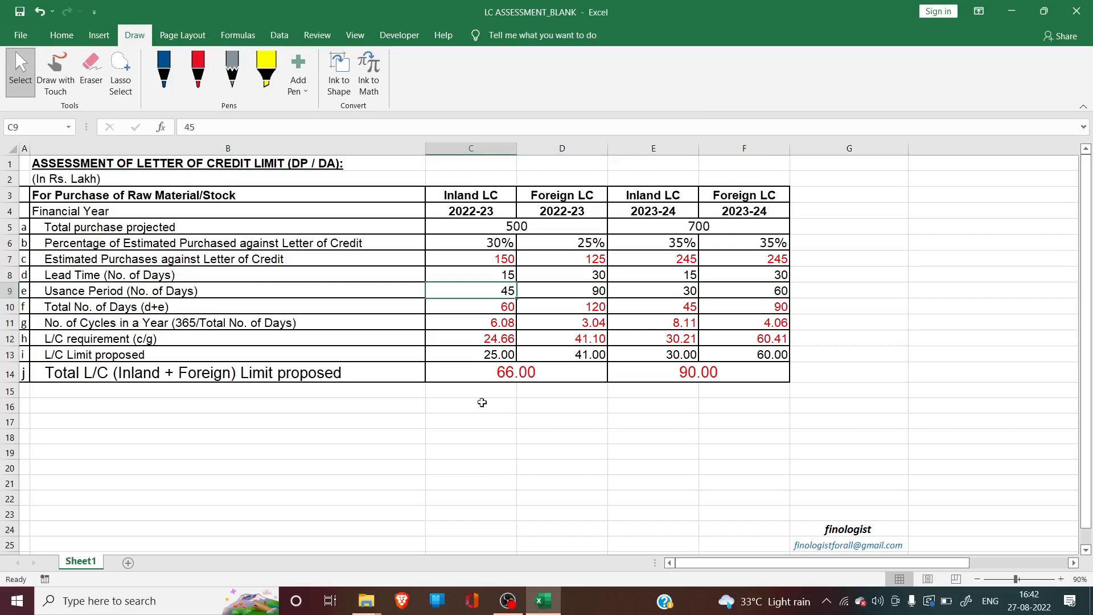
Step: Set the 2022-23 Inland LC usance period to 0 days and check the effect on its L/C requirement
{"action": "left_click", "coordinate": [460, 341]}
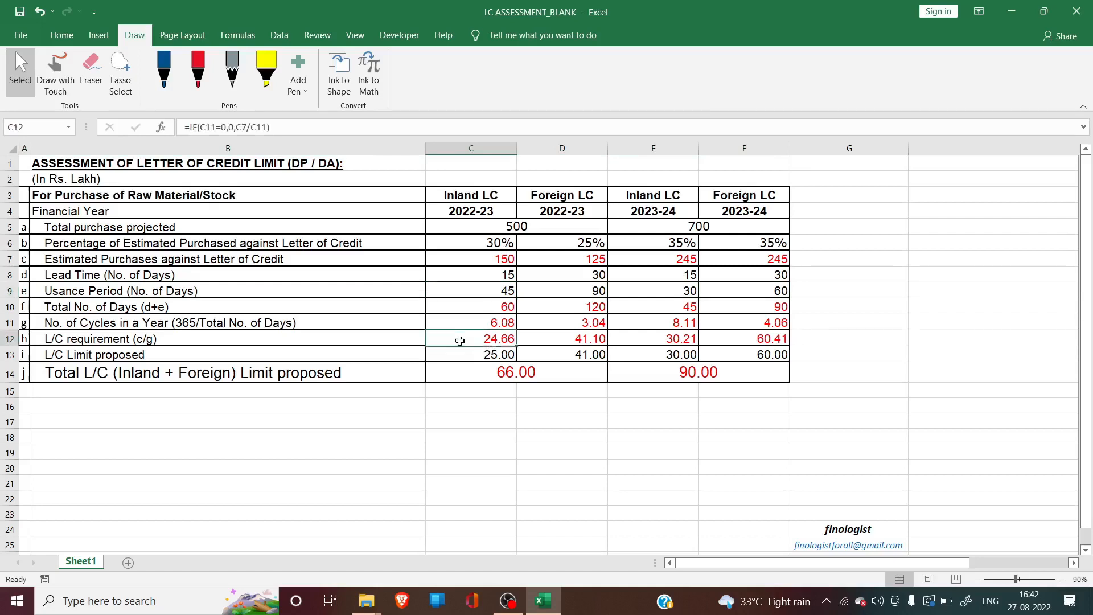
{"action": "left_click", "coordinate": [475, 290]}
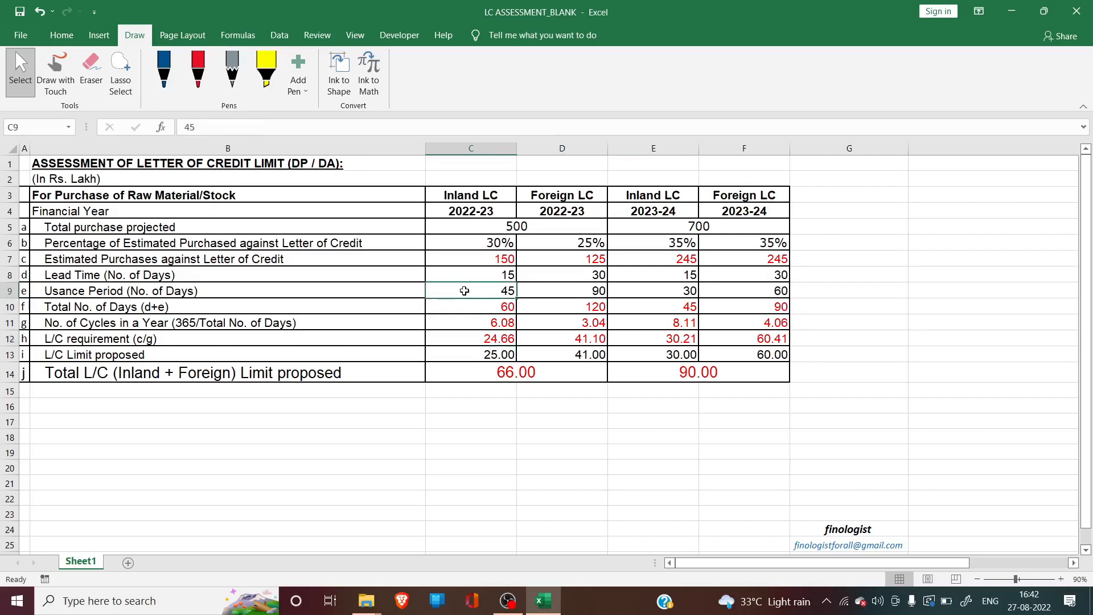
{"action": "type", "text": "0"}
{"action": "key", "text": "Return"}
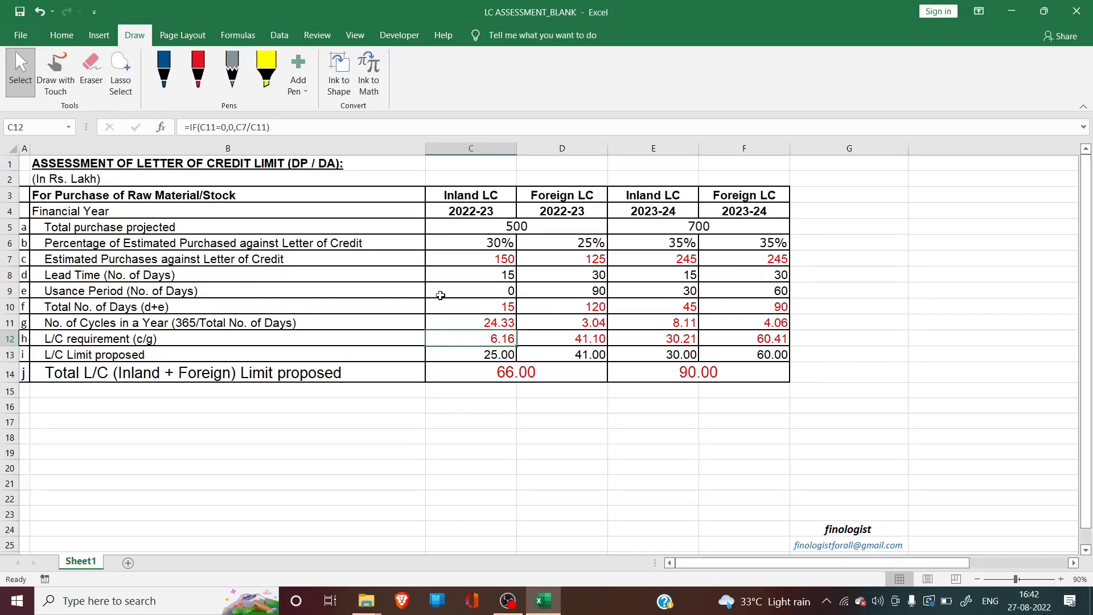
{"action": "left_click", "coordinate": [459, 288]}
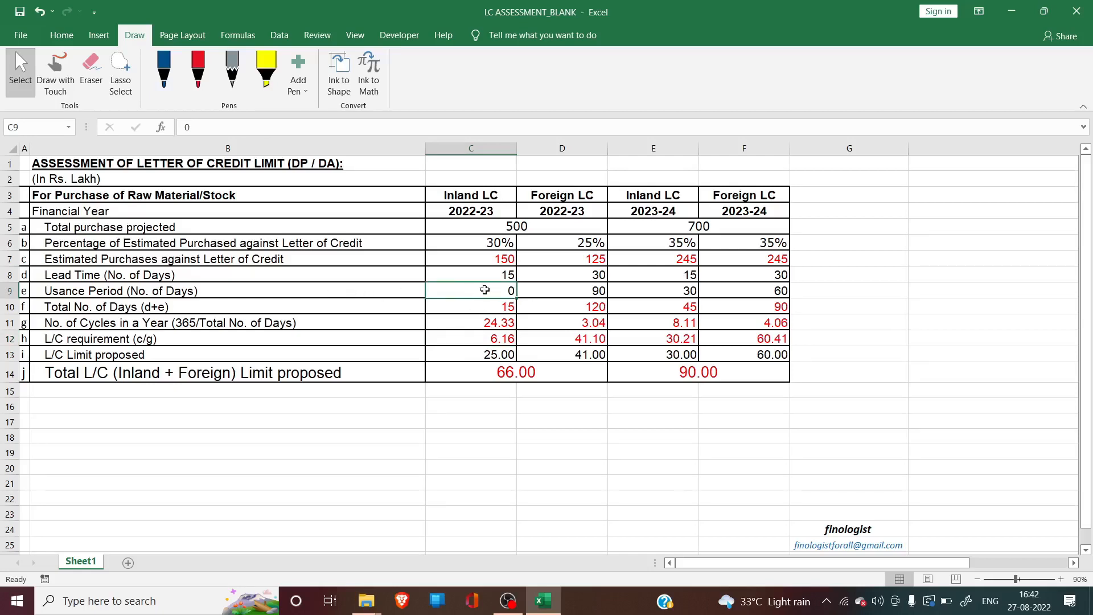
Step: Set the proposed L/C limit for 2022-23 Inland LC to 6
{"action": "left_click", "coordinate": [457, 337]}
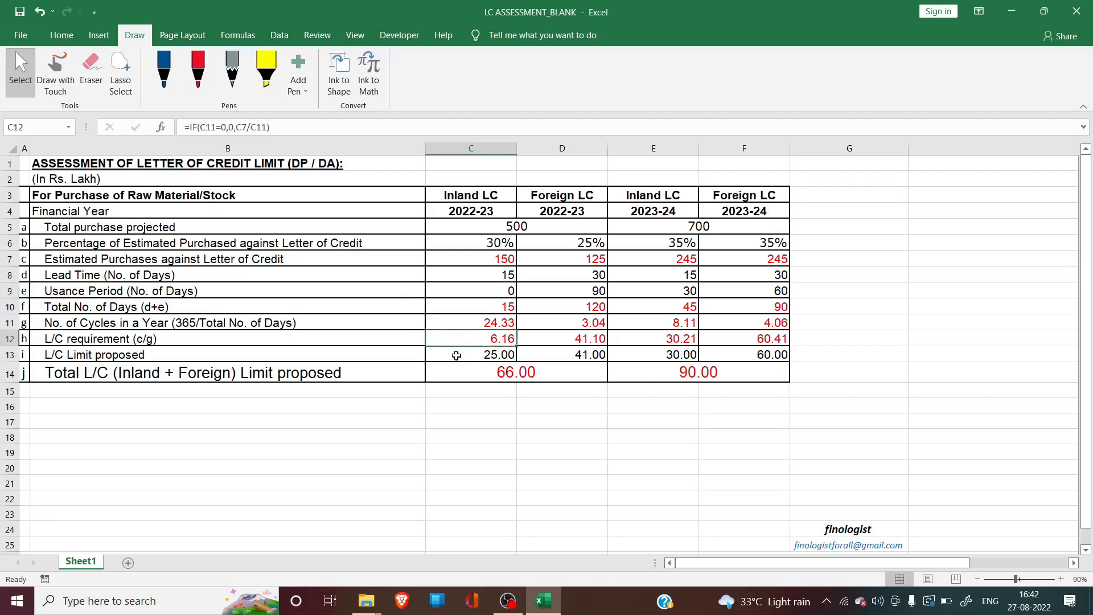
{"action": "left_click", "coordinate": [457, 354]}
{"action": "type", "text": "6"}
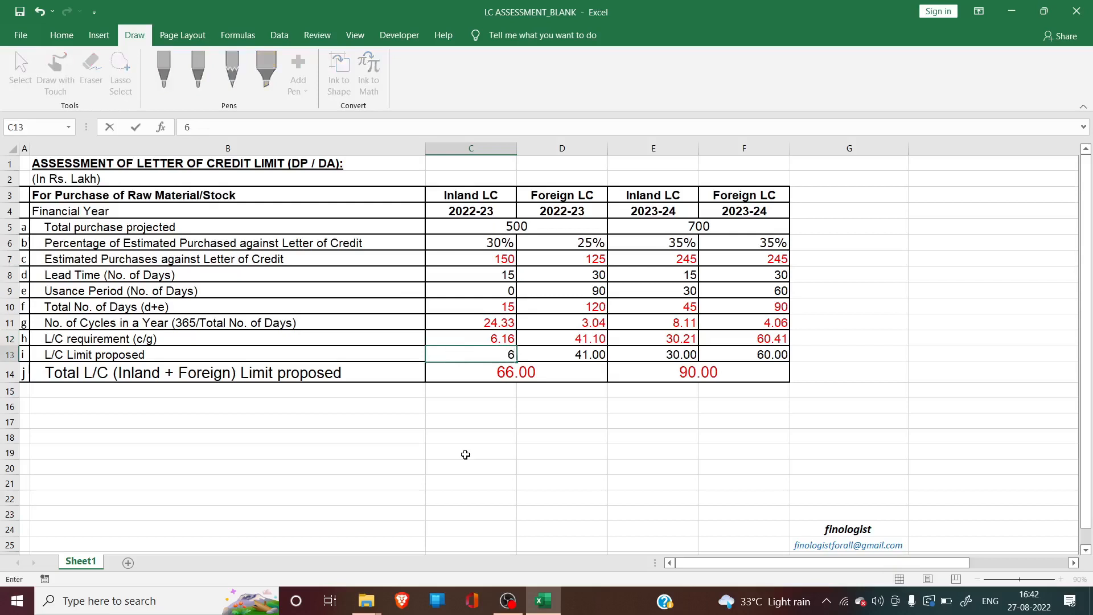
{"action": "key", "text": "Tab"}
Step: Set the 2022-23 Foreign LC usance period to 0 days
{"action": "key", "text": "Up"}
{"action": "key", "text": "Up"}
{"action": "key", "text": "Up"}
{"action": "key", "text": "Up"}
{"action": "key", "text": "Up"}
{"action": "key", "text": "Down"}
{"action": "type", "text": "0"}
{"action": "key", "text": "Return"}
Step: Check the 2022-23 Foreign LC requirement and set its proposed L/C limit to 10
{"action": "key", "text": "Down"}
{"action": "key", "text": "Down"}
{"action": "key", "text": "Down"}
{"action": "key", "text": "Up"}
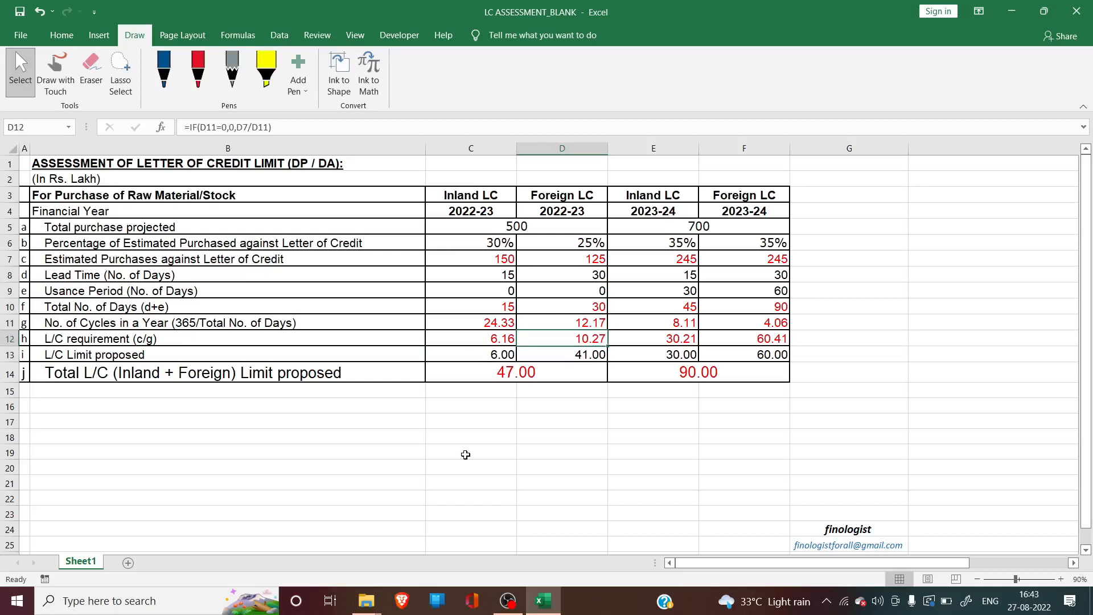
{"action": "key", "text": "Down"}
{"action": "type", "text": "10"}
{"action": "key", "text": "Return"}
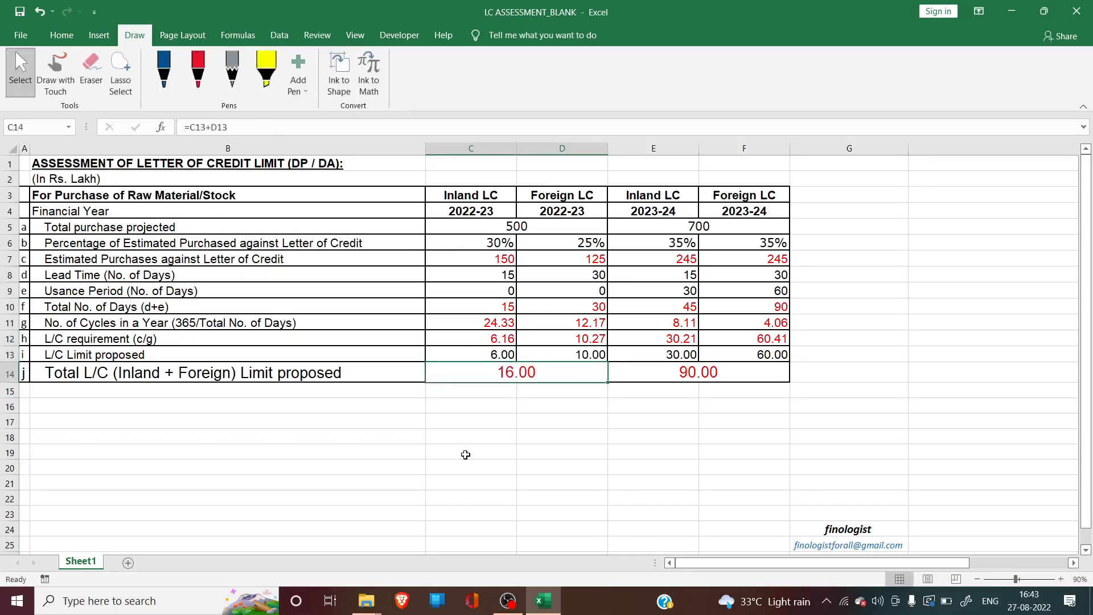
Step: Set the usance period to 0 days for both the Inland and Foreign LC in 2023-24
{"action": "key", "text": "Left"}
{"action": "key", "text": "Right"}
{"action": "key", "text": "Right"}
{"action": "key", "text": "Up"}
{"action": "key", "text": "Up"}
{"action": "key", "text": "Up"}
{"action": "key", "text": "Up"}
{"action": "key", "text": "Up"}
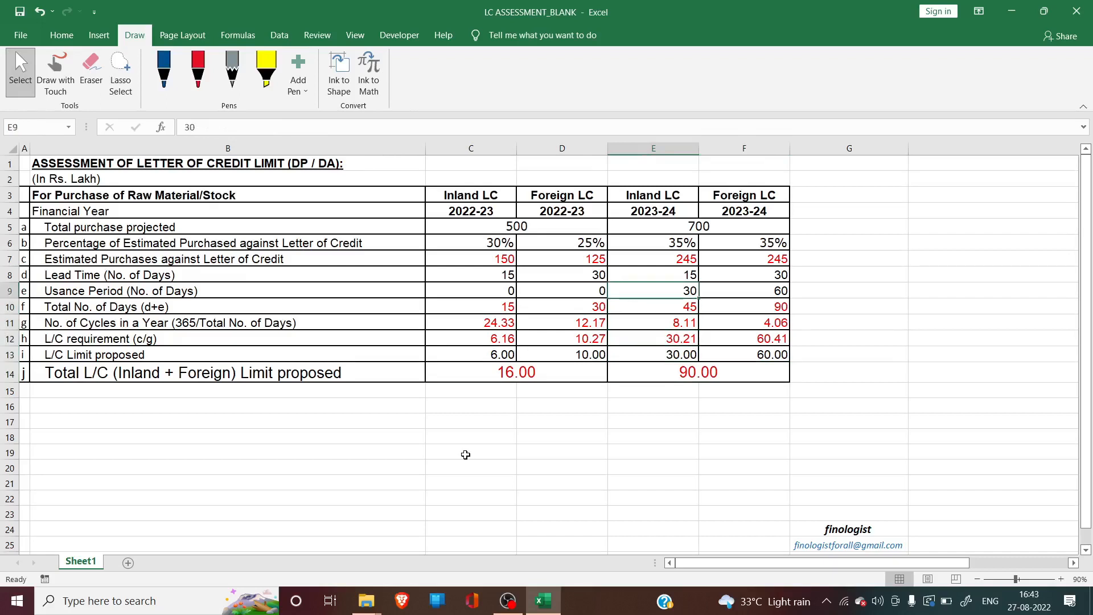
{"action": "type", "text": "0"}
{"action": "key", "text": "Return"}
Step: Compare the 2023-24 L/C requirements and set the proposed limits to 10 for Inland LC and 20 for Foreign LC
{"action": "key", "text": "Down"}
{"action": "key", "text": "Down"}
{"action": "key", "text": "Down"}
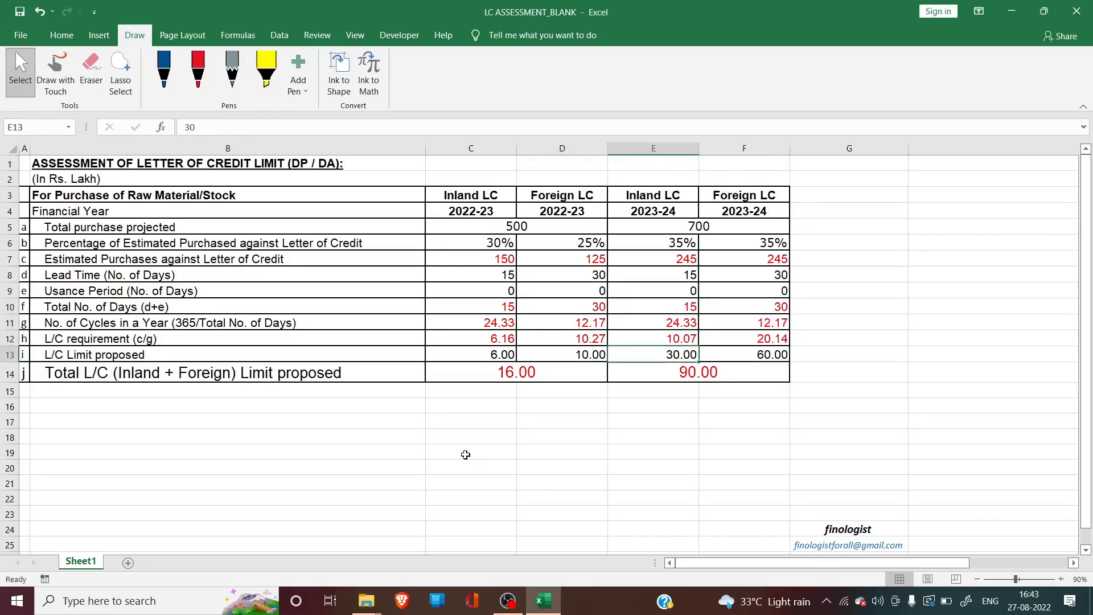
{"action": "key", "text": "Up"}
{"action": "key", "text": "Right"}
{"action": "key", "text": "Left"}
{"action": "key", "text": "Right"}
{"action": "key", "text": "Left"}
{"action": "key", "text": "Down"}
{"action": "type", "text": "10"}
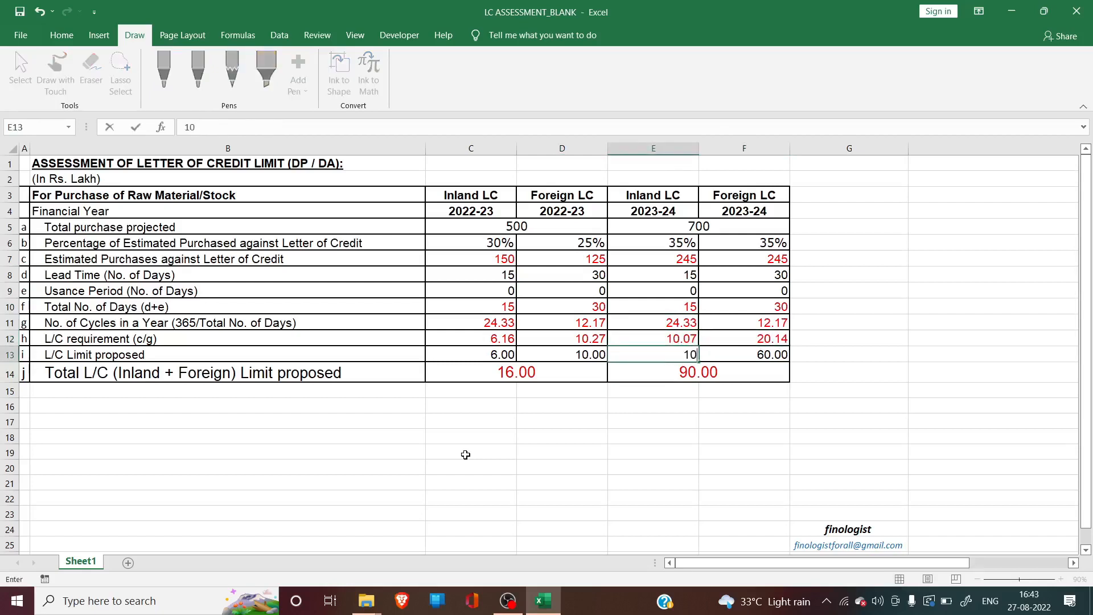
{"action": "key", "text": "Tab"}
{"action": "type", "text": "20"}
{"action": "key", "text": "Return"}
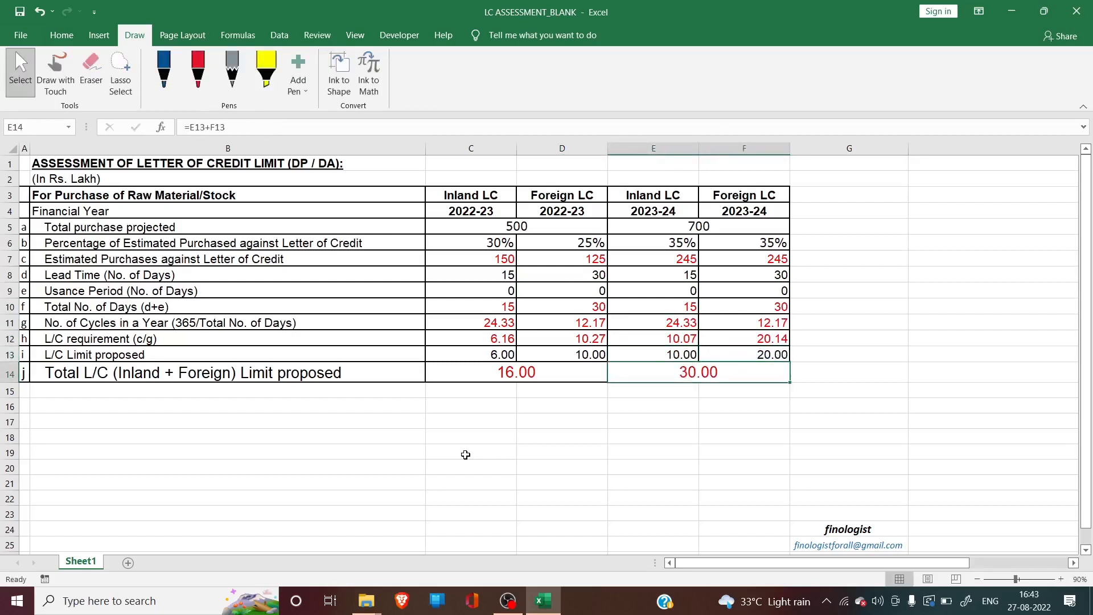
{"action": "key", "text": "Down"}
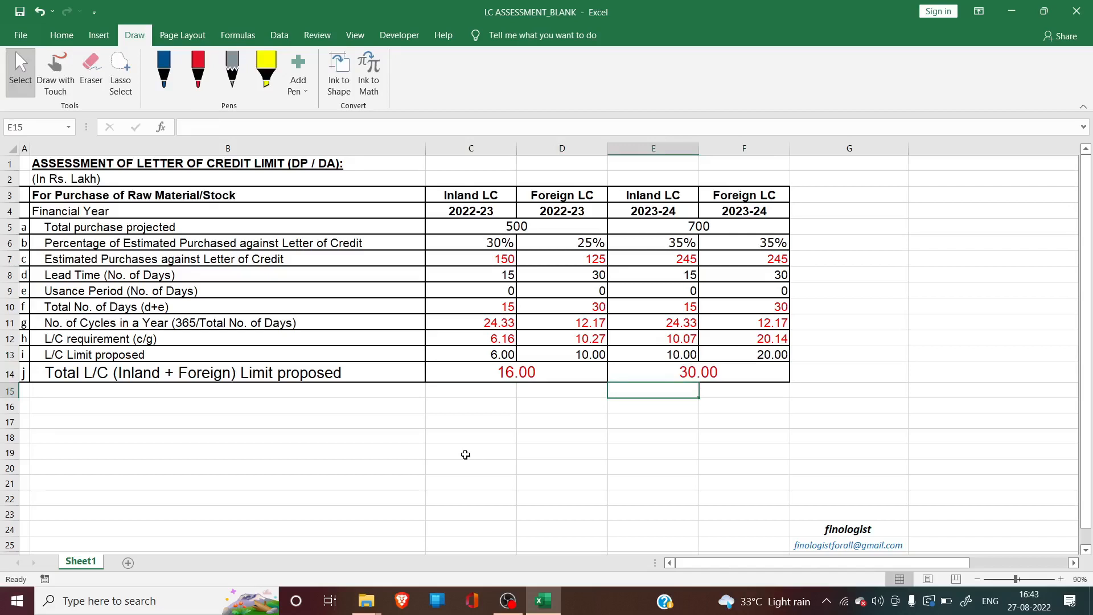
{"action": "left_click", "coordinate": [878, 512]}
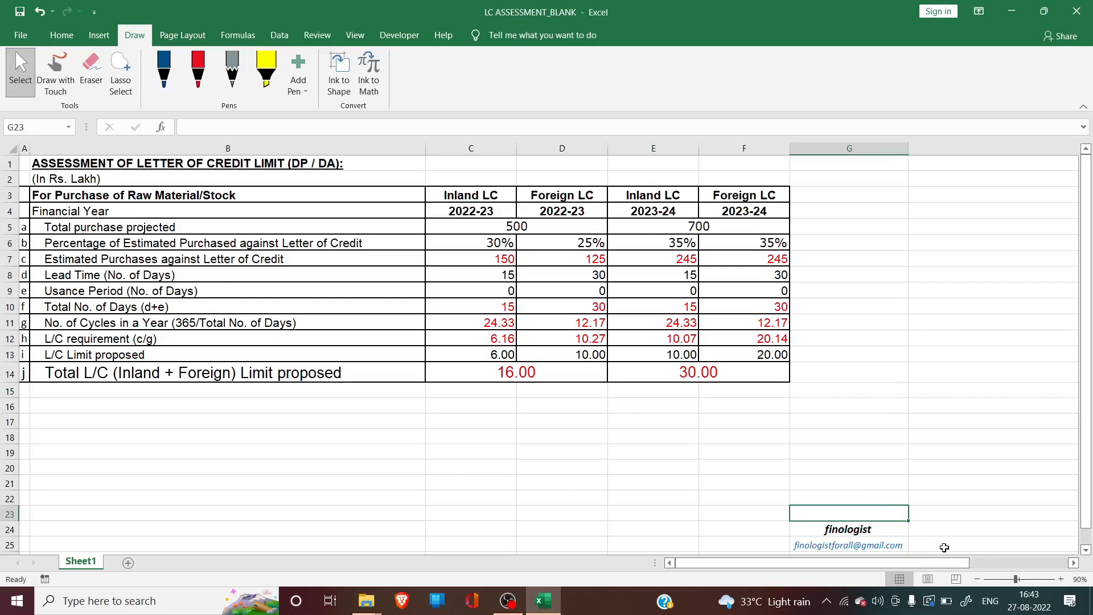
{"action": "left_click", "coordinate": [820, 495]}
{"action": "left_click", "coordinate": [738, 501]}
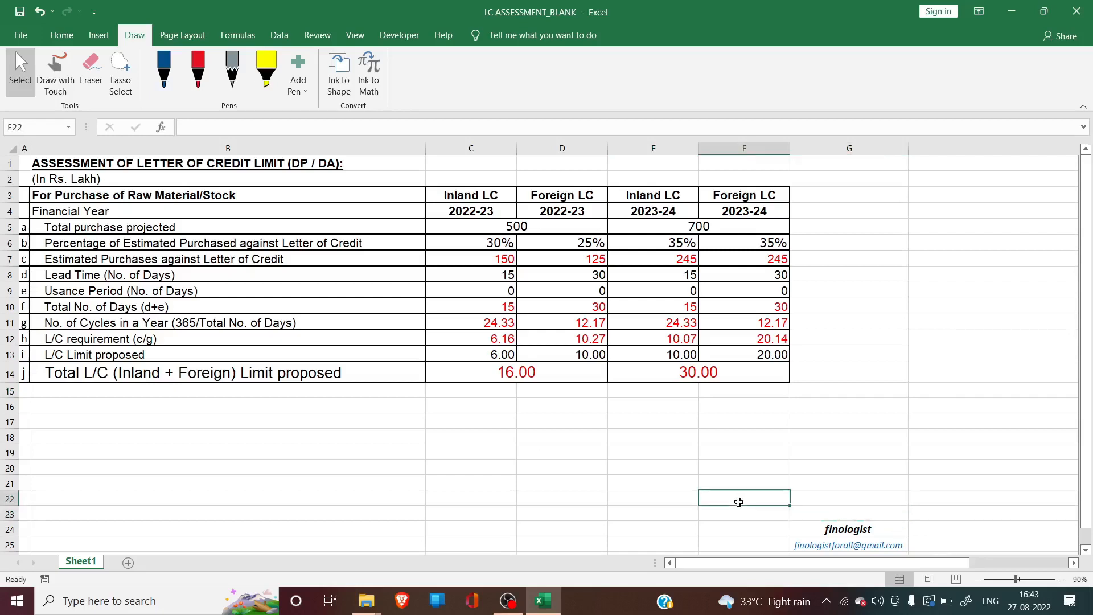
{"action": "left_click", "coordinate": [670, 497]}
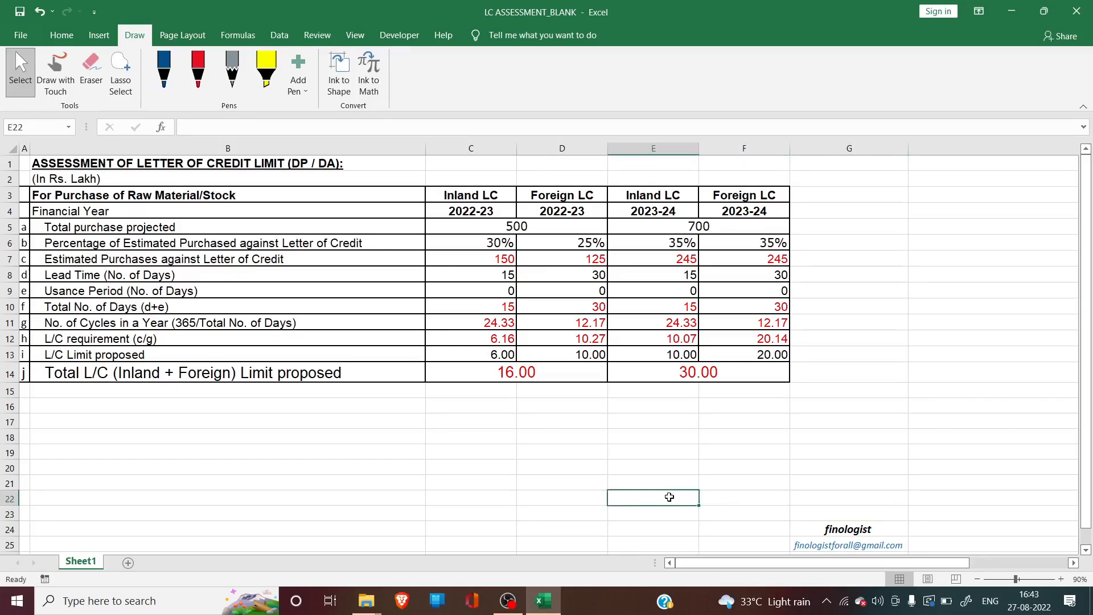
{"action": "left_click", "coordinate": [323, 397]}
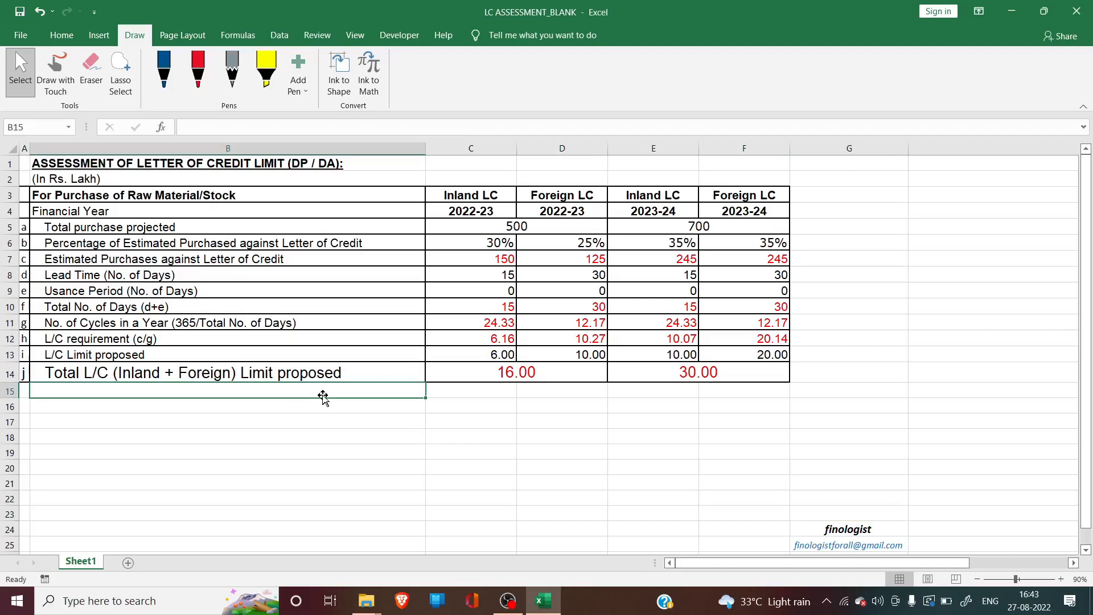